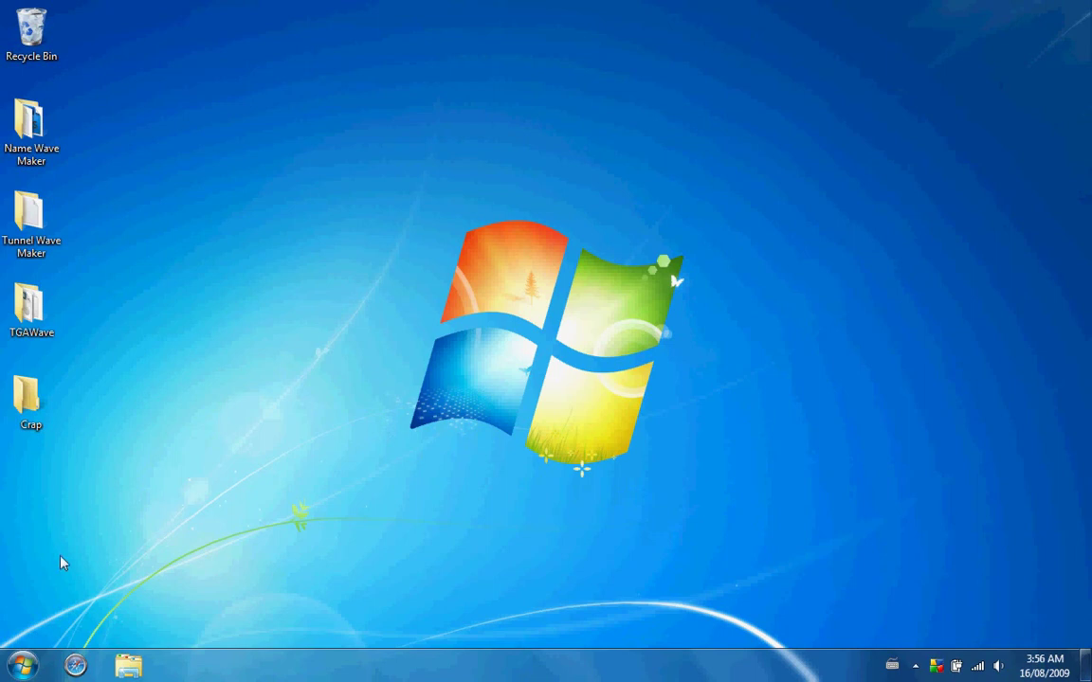
Step: Start Adobe Photoshop CS4 and create a 128 × 128 pixel RGB document at 72 pixels/inch filled with the background color
{"action": "left_click", "coordinate": [15, 669]}
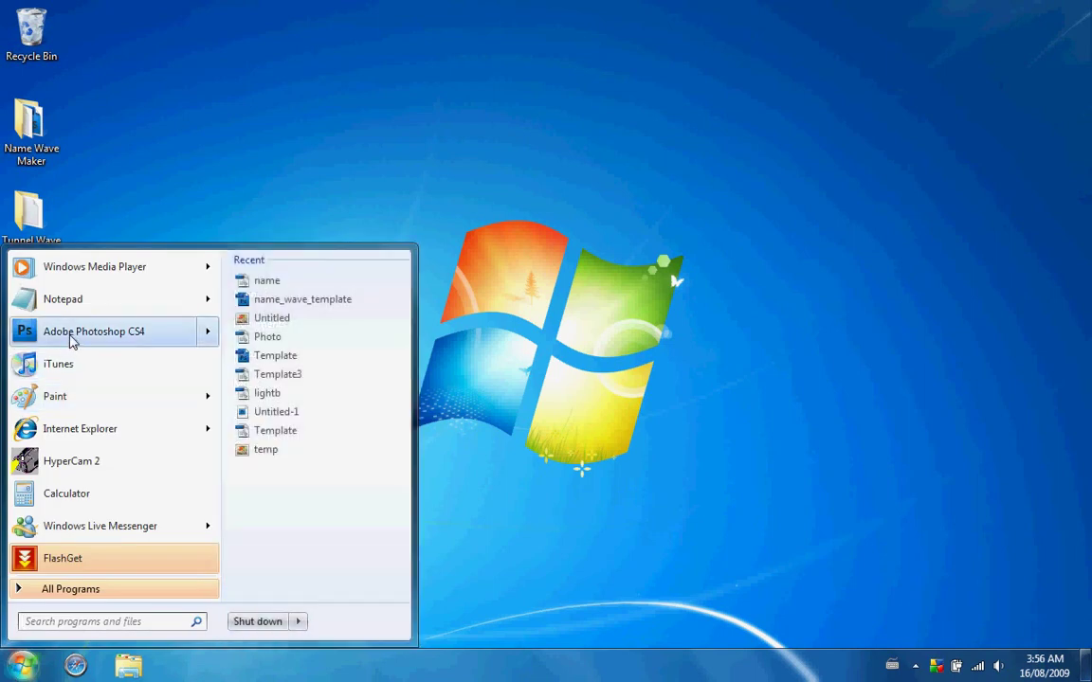
{"action": "left_click", "coordinate": [72, 336]}
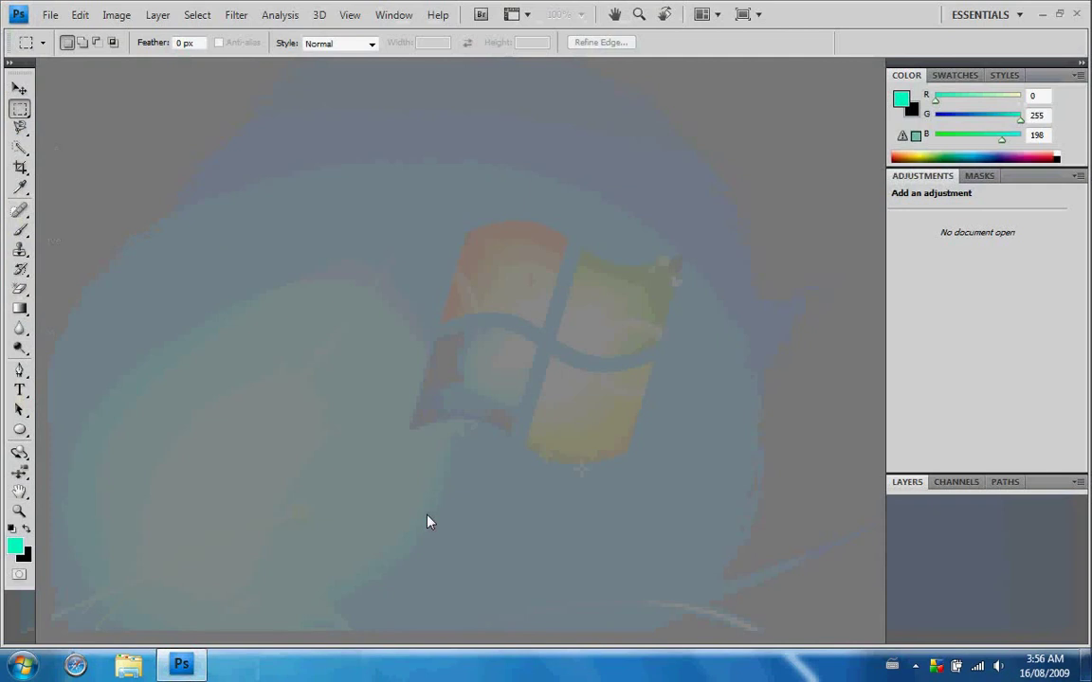
{"action": "key", "text": "ctrl+n"}
{"action": "left_click", "coordinate": [489, 236]}
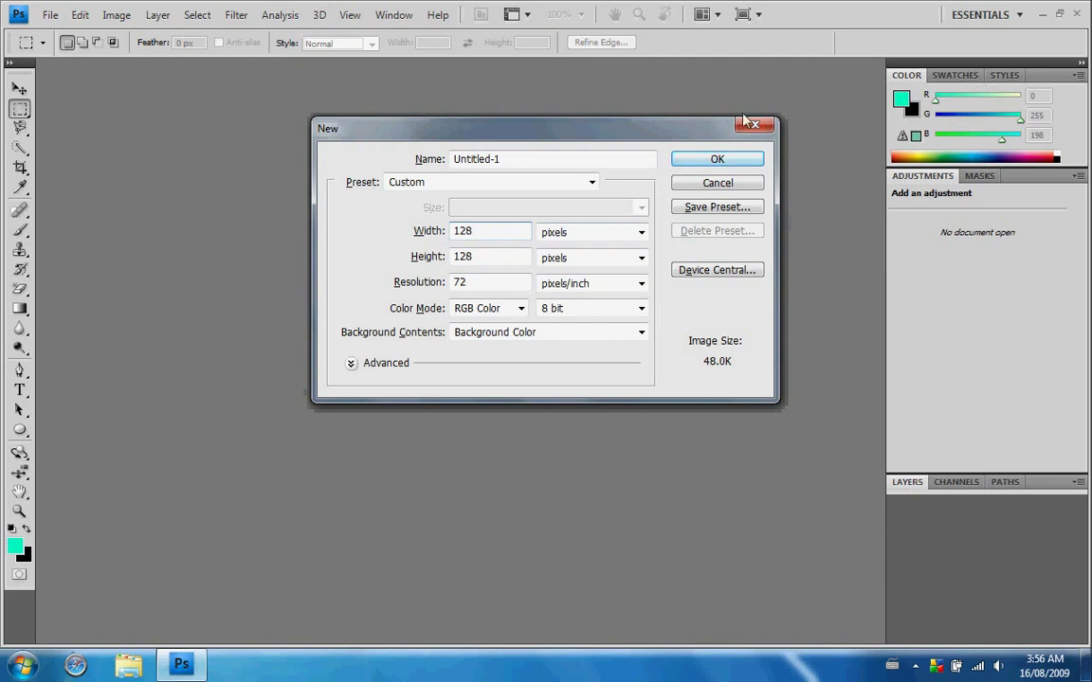
{"action": "left_click", "coordinate": [720, 159]}
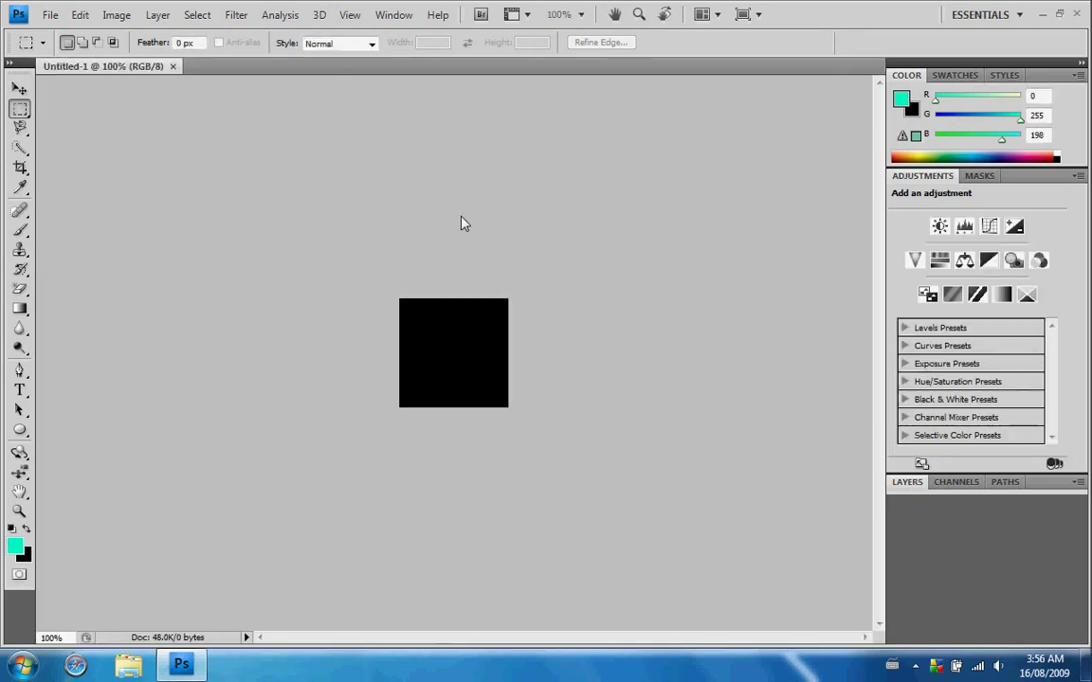
Step: Draw a turquoise circle on the black canvas with the Ellipse Tool
{"action": "left_click", "coordinate": [20, 432]}
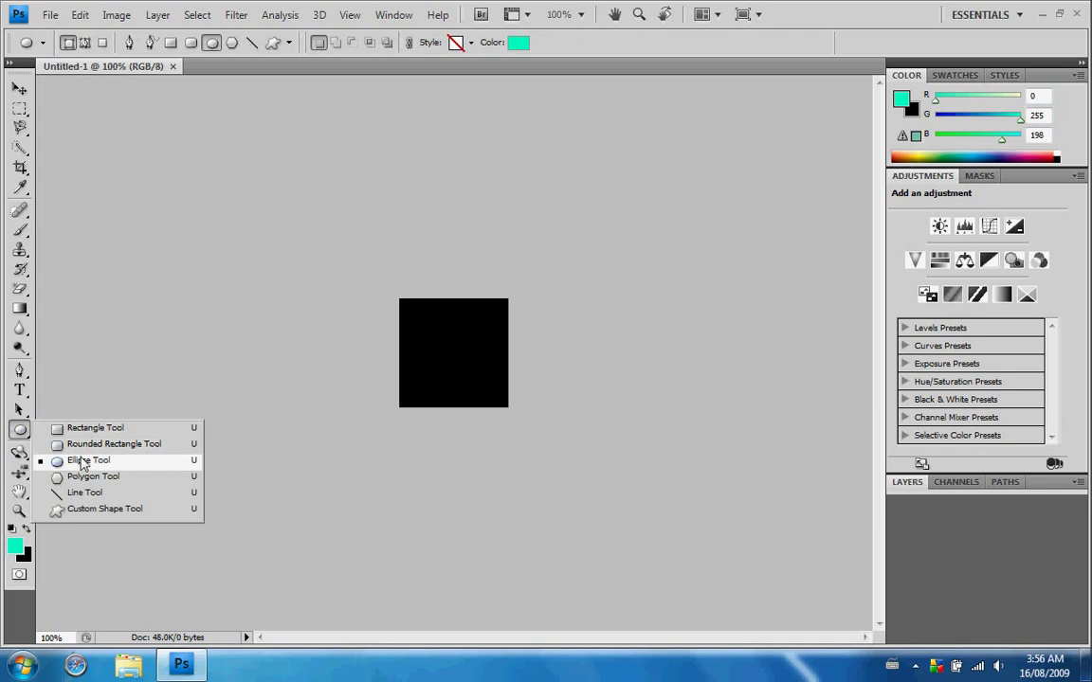
{"action": "left_click", "coordinate": [82, 461]}
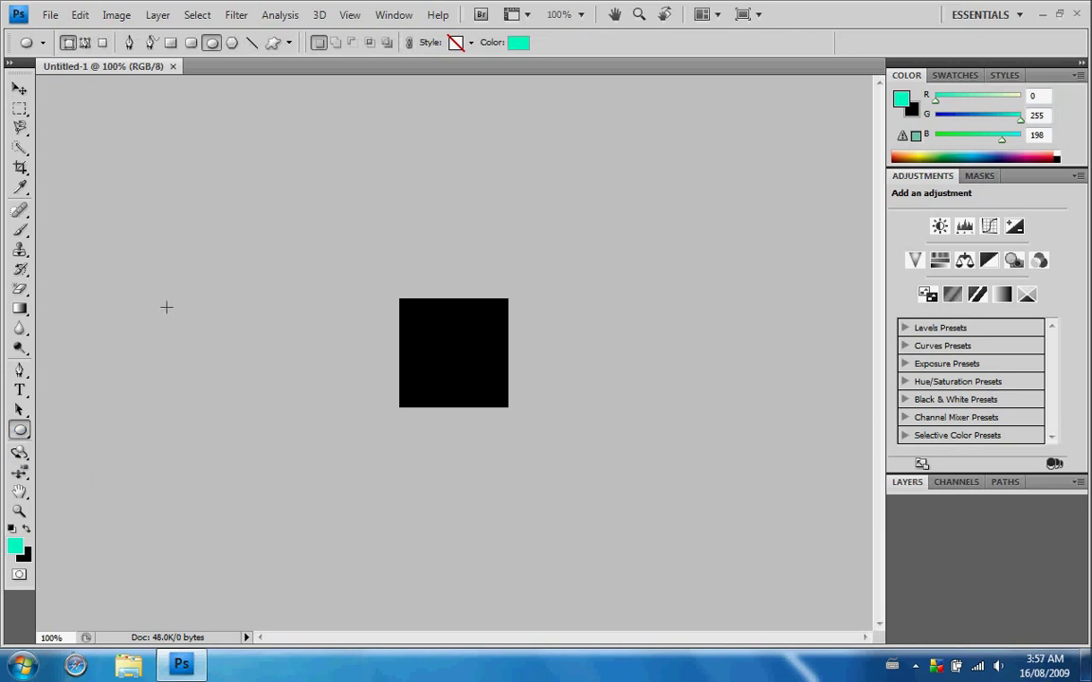
{"action": "left_click_drag", "start_coordinate": [414, 313], "coordinate": [500, 399]}
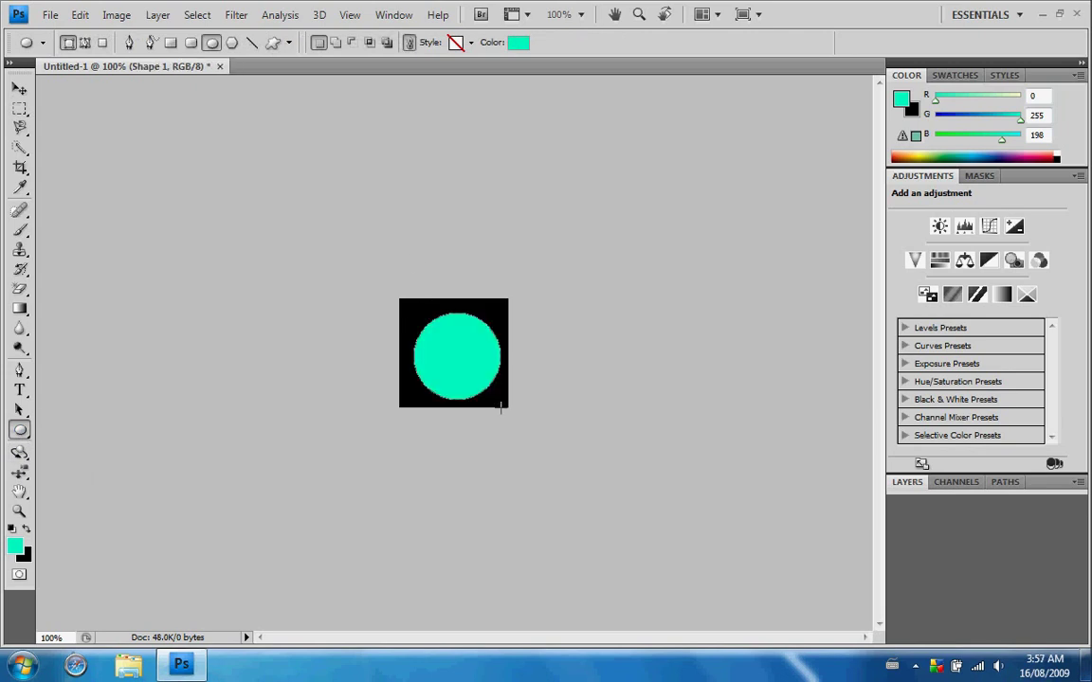
Step: Set the foreground color to pure red (255, 0, 0) and undo the turquoise circle
{"action": "left_click", "coordinate": [16, 551]}
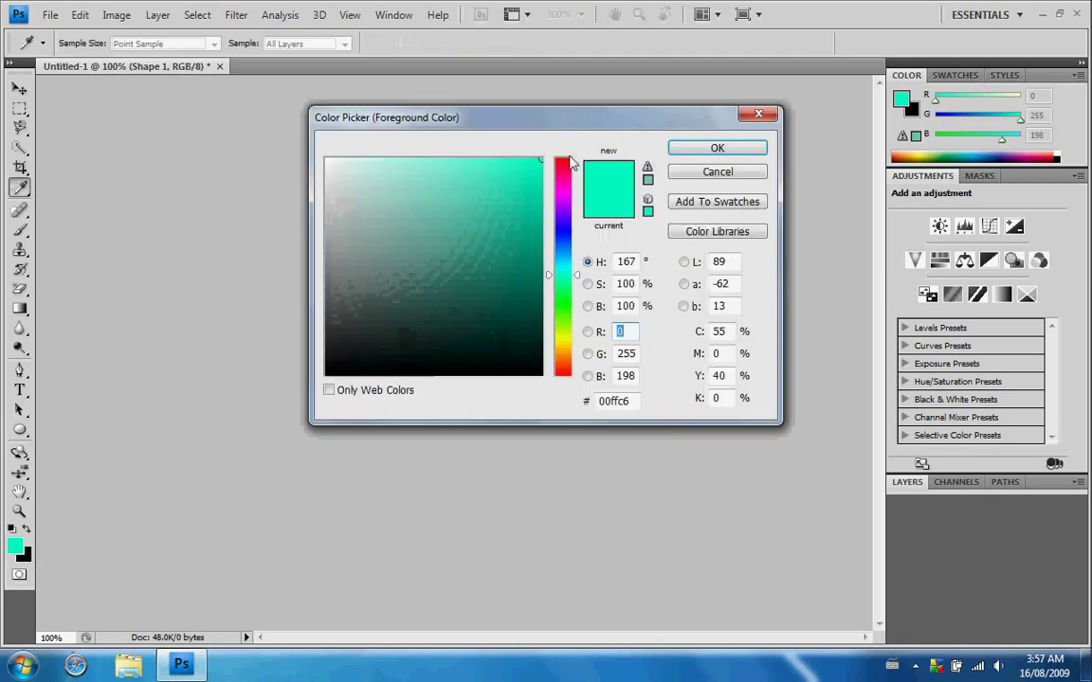
{"action": "left_click_drag", "start_coordinate": [547, 275], "coordinate": [554, 161]}
{"action": "left_click", "coordinate": [742, 150]}
{"action": "key", "text": "ctrl+z"}
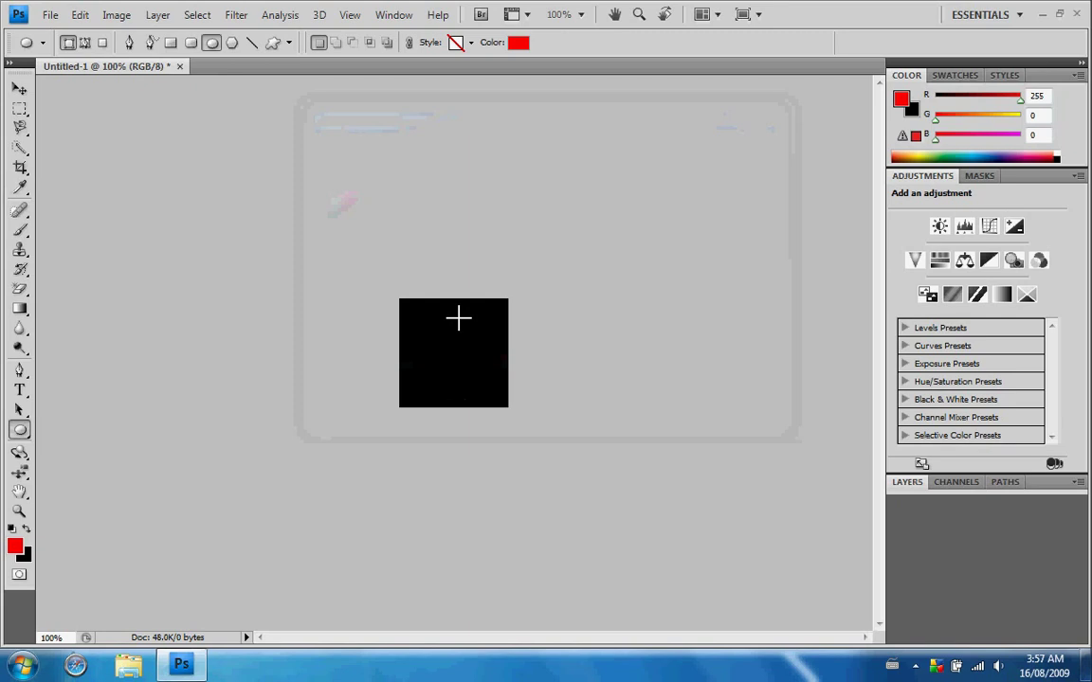
Step: Undo a trial oval, draw a red circle that nearly fills the canvas, and move it to the canvas center
{"action": "left_click_drag", "start_coordinate": [408, 311], "coordinate": [521, 396]}
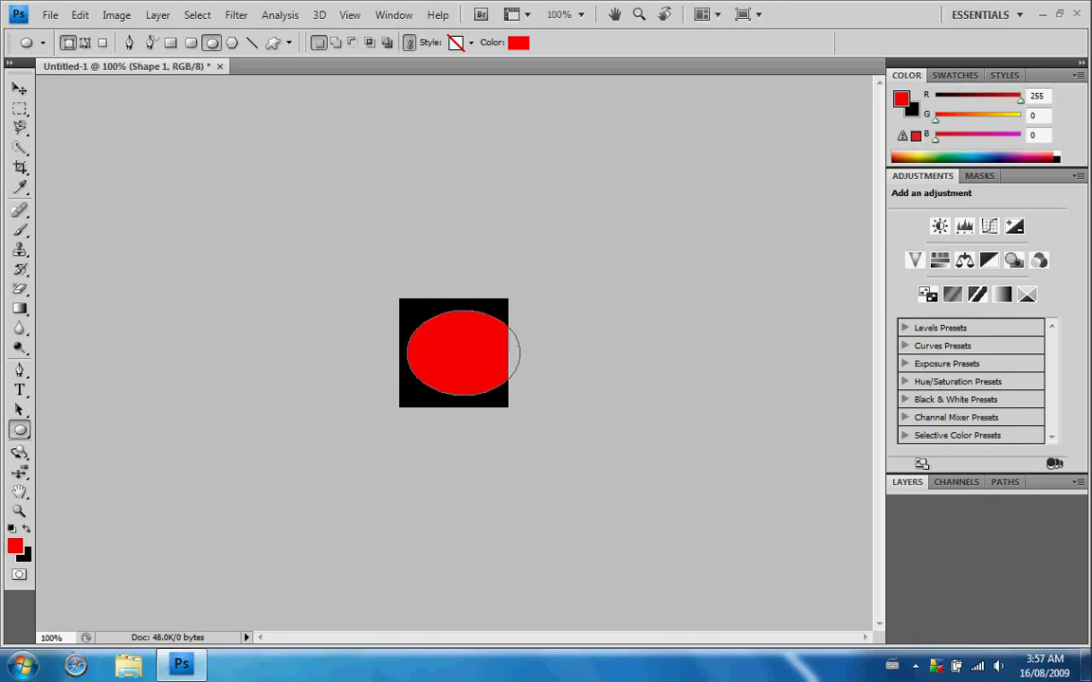
{"action": "key", "text": "ctrl+z"}
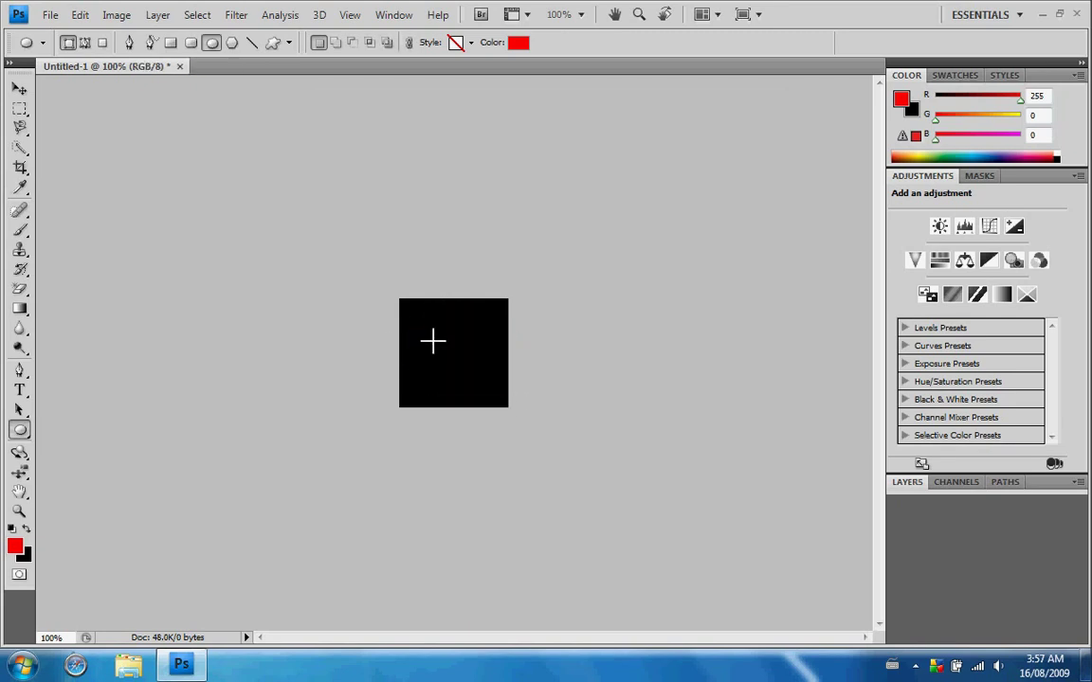
{"action": "left_click_drag", "start_coordinate": [419, 322], "coordinate": [501, 408]}
{"action": "left_click", "coordinate": [17, 88]}
{"action": "left_click_drag", "start_coordinate": [467, 387], "coordinate": [454, 361]}
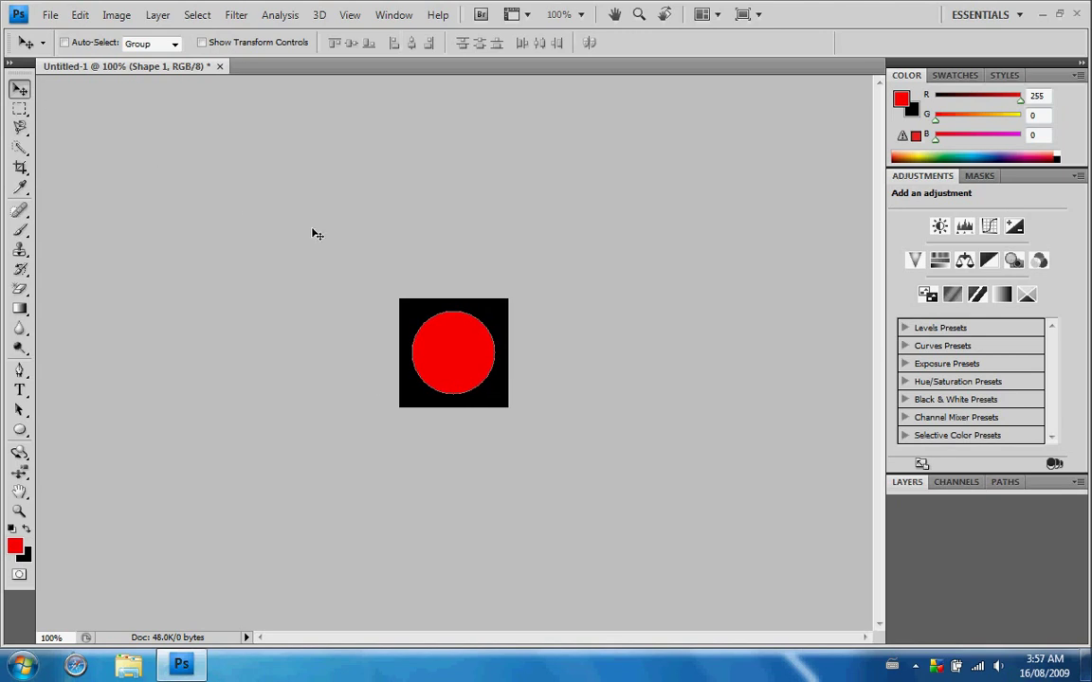
Step: Rasterize the red circle's shape layer
{"action": "left_click", "coordinate": [912, 487]}
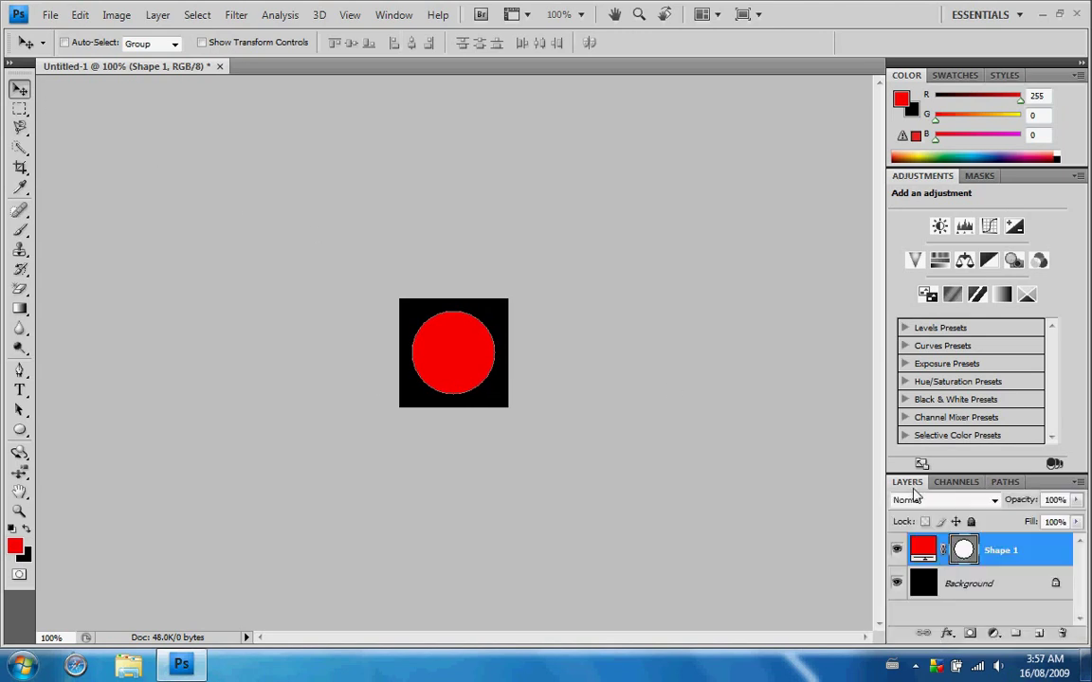
{"action": "left_click", "coordinate": [157, 14]}
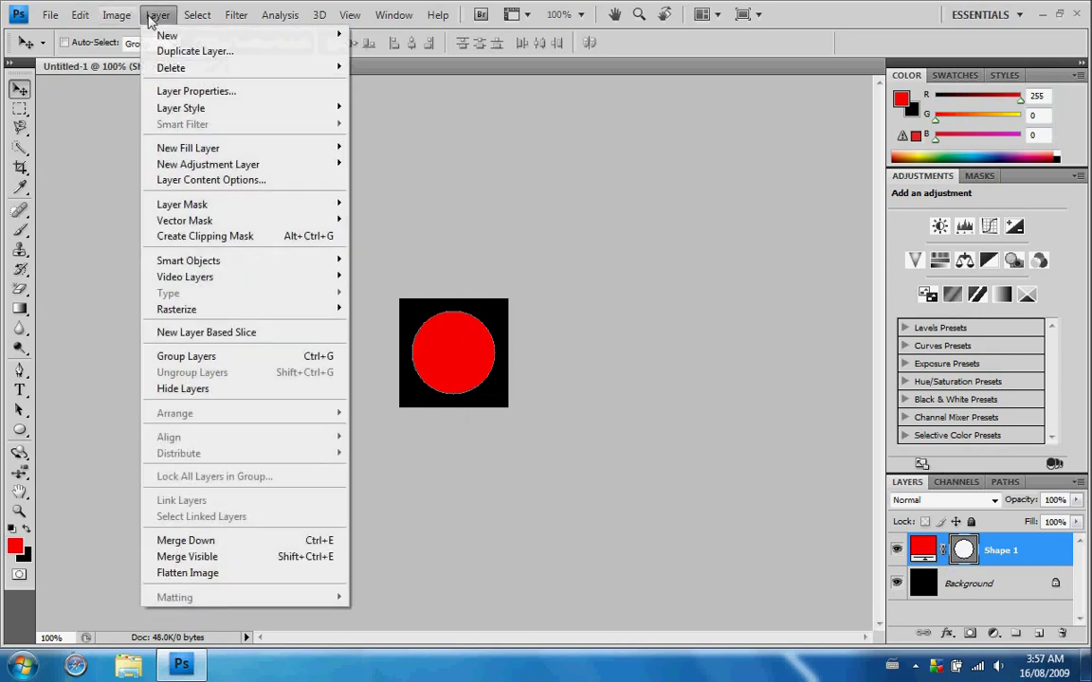
{"action": "mouse_move", "coordinate": [258, 312]}
{"action": "left_click", "coordinate": [375, 324]}
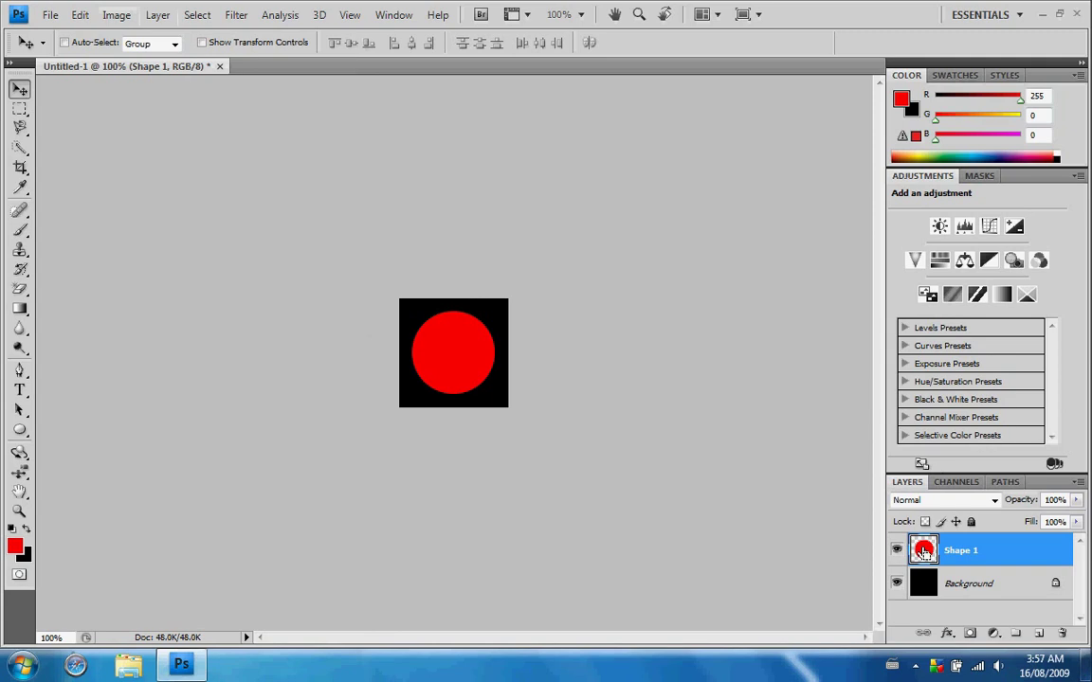
Step: Load the red circle's outline as a selection and contract it by 7 pixels
{"action": "left_click", "coordinate": [924, 551], "text": "ctrl"}
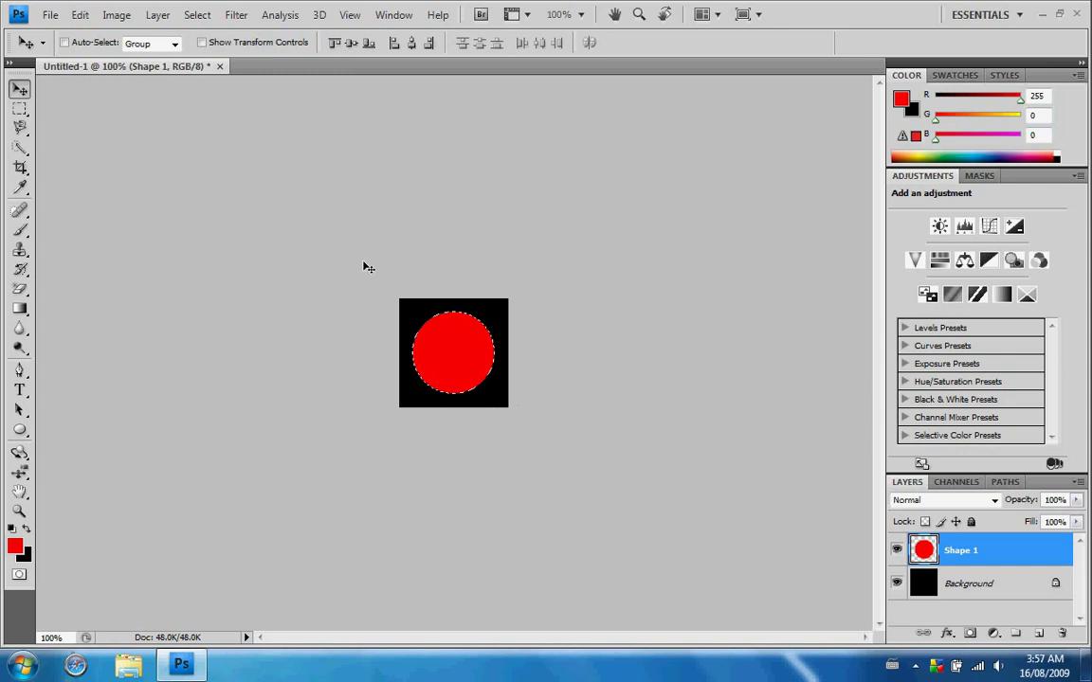
{"action": "left_click", "coordinate": [189, 20]}
{"action": "mouse_move", "coordinate": [275, 204]}
{"action": "left_click", "coordinate": [384, 253]}
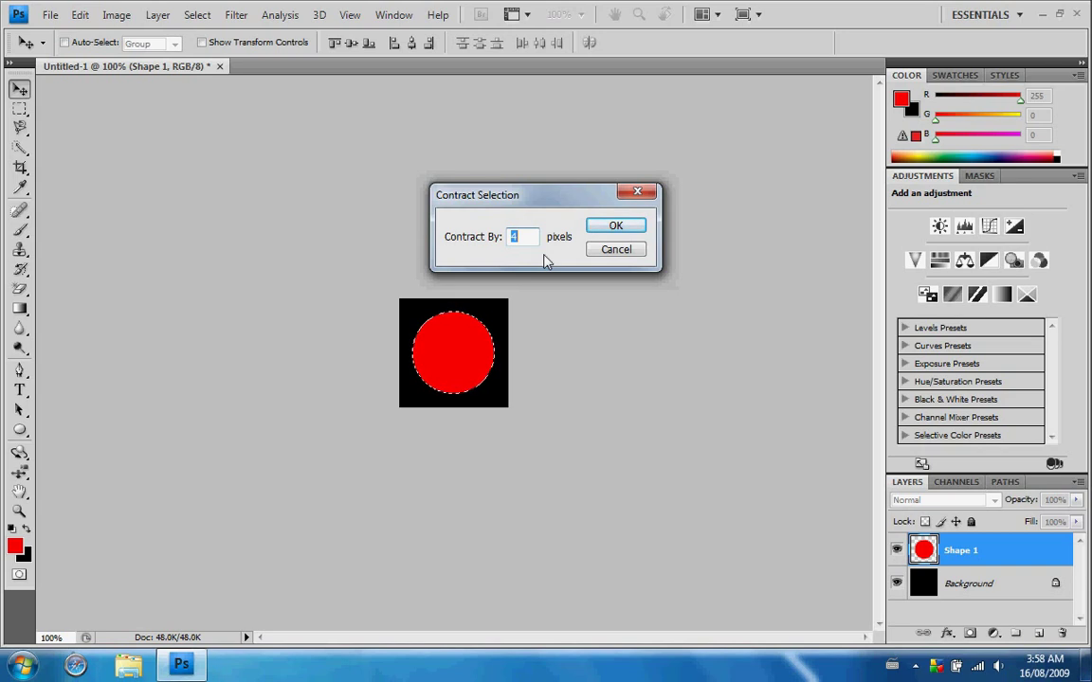
{"action": "key", "text": "BackSpace"}
{"action": "type", "text": "7"}
{"action": "left_click", "coordinate": [615, 225]}
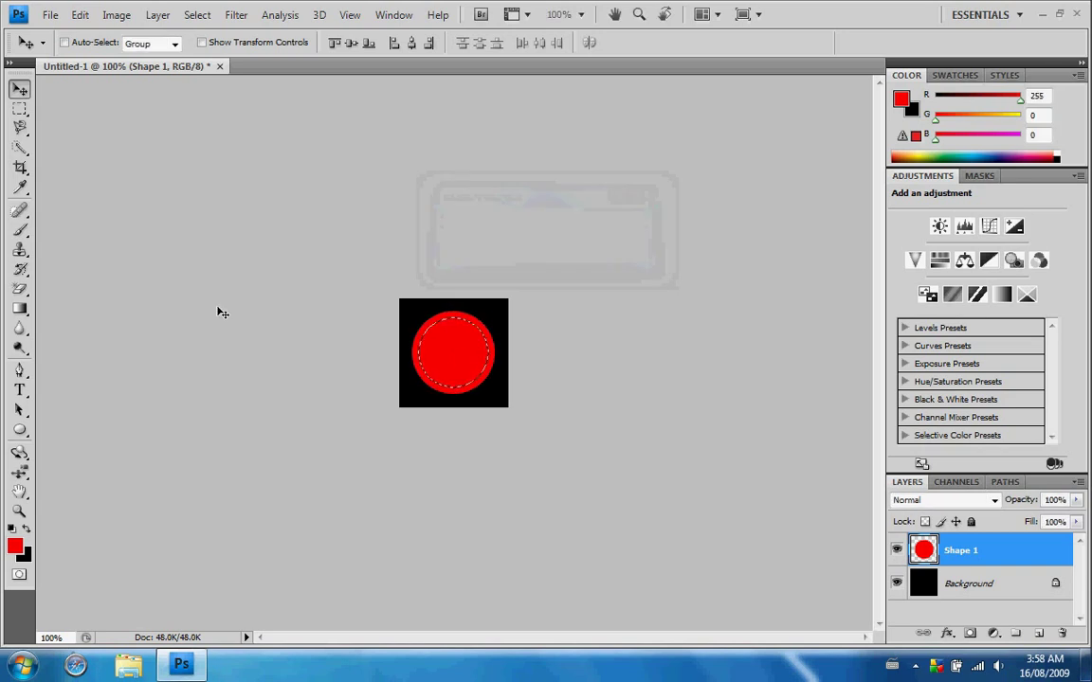
Step: Contract the selection by a further 8 pixels and delete the selected center of the circle to leave a ring
{"action": "left_click", "coordinate": [196, 14]}
{"action": "mouse_move", "coordinate": [334, 212]}
{"action": "left_click", "coordinate": [385, 252]}
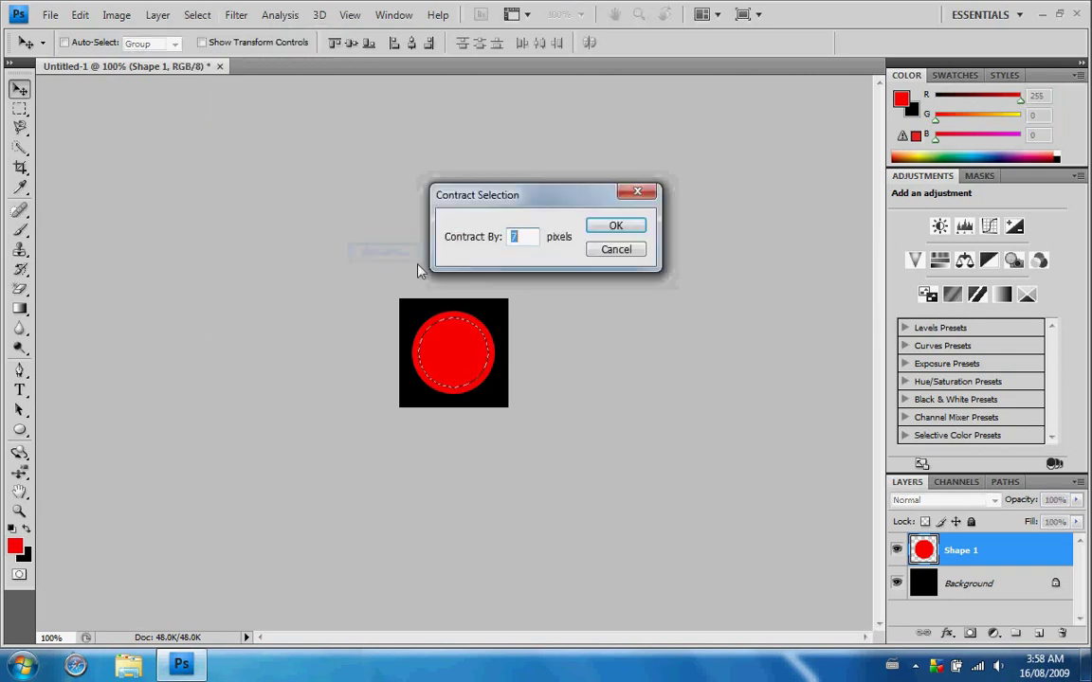
{"action": "type", "text": "8"}
{"action": "left_click", "coordinate": [618, 226]}
{"action": "key", "text": "Delete"}
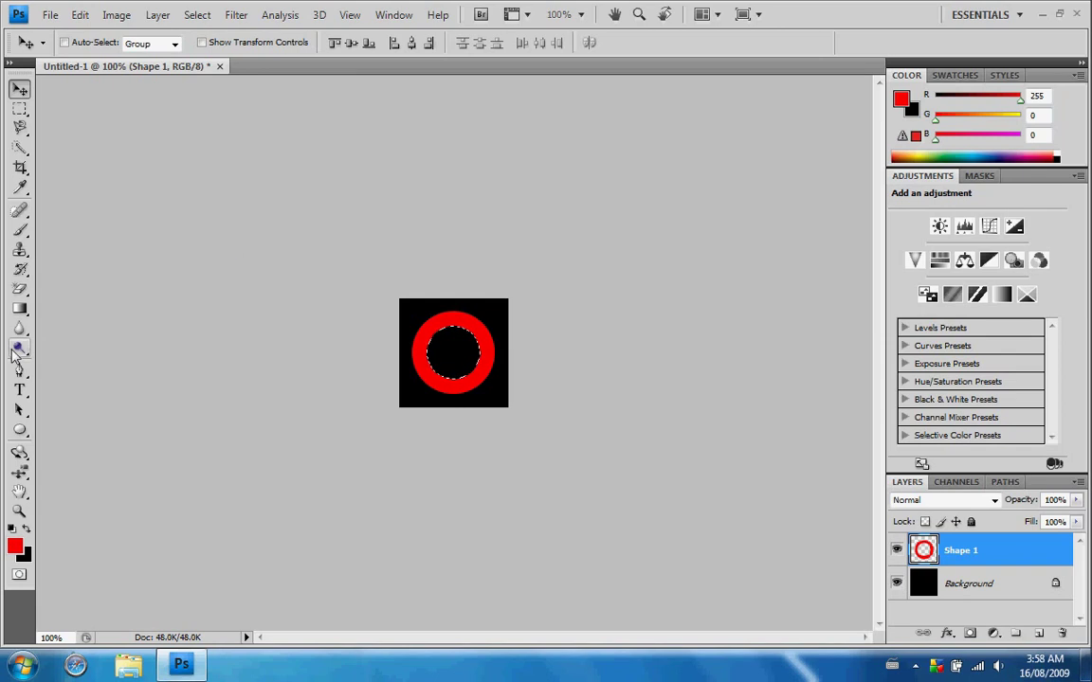
Step: Fill the selected center of the ring with a radial gradient fading from black at 100% opacity to white at 0% opacity
{"action": "left_click_drag", "start_coordinate": [20, 309], "coordinate": [59, 315]}
{"action": "left_click", "coordinate": [92, 42]}
{"action": "left_click", "coordinate": [388, 332]}
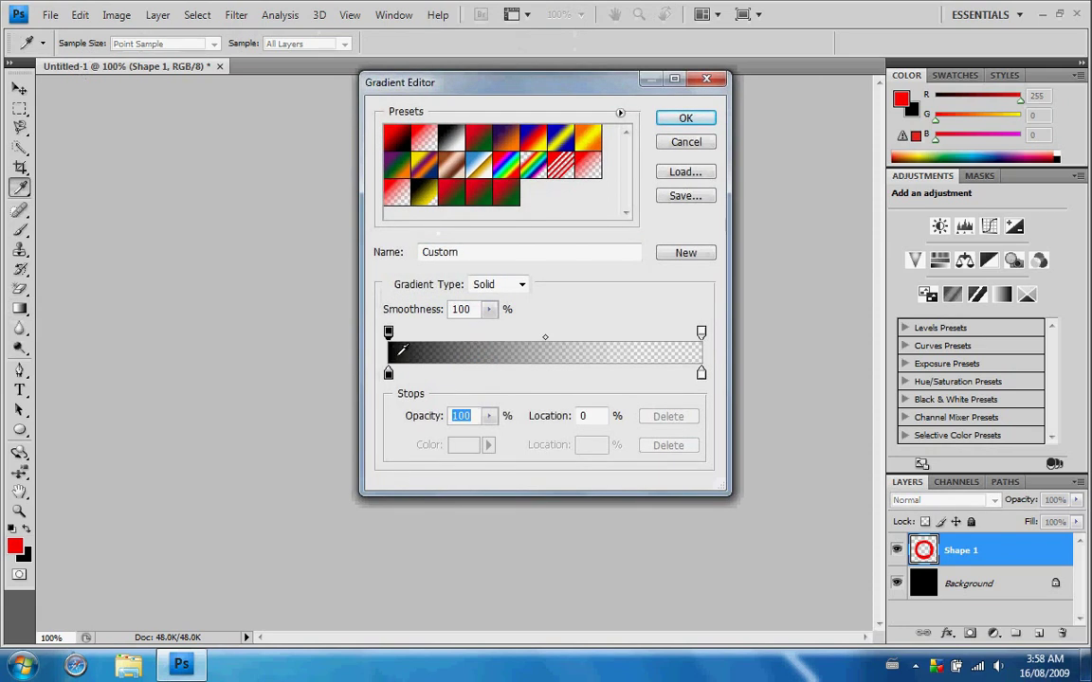
{"action": "left_click", "coordinate": [701, 332]}
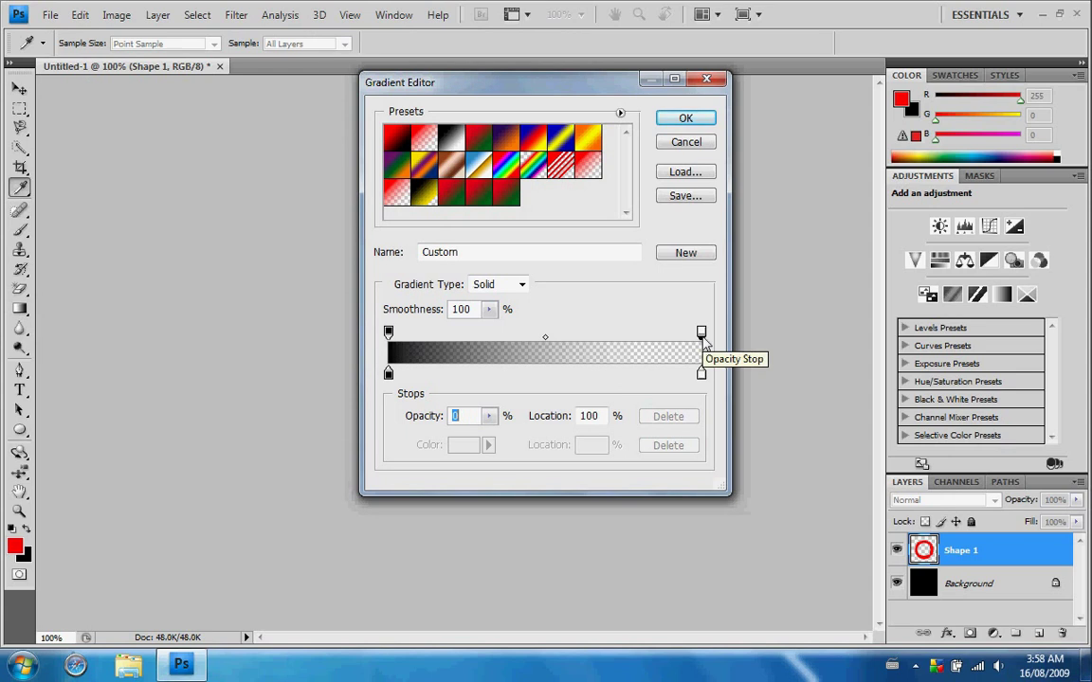
{"action": "left_click", "coordinate": [688, 121]}
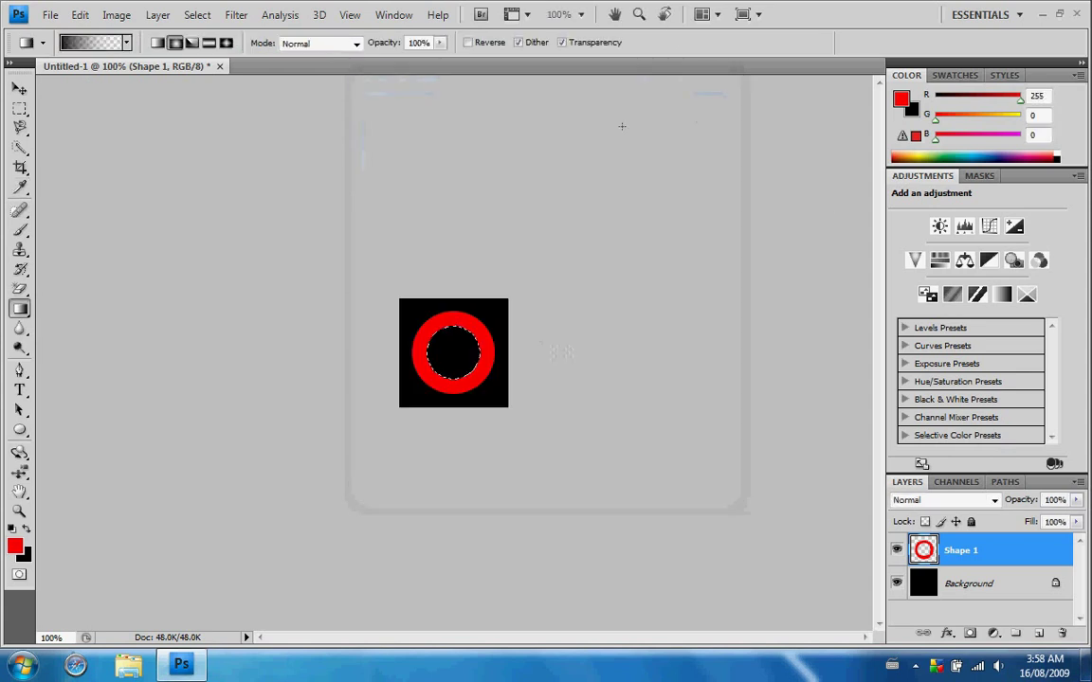
{"action": "left_click", "coordinate": [175, 44]}
{"action": "left_click_drag", "start_coordinate": [546, 457], "coordinate": [546, 457]}
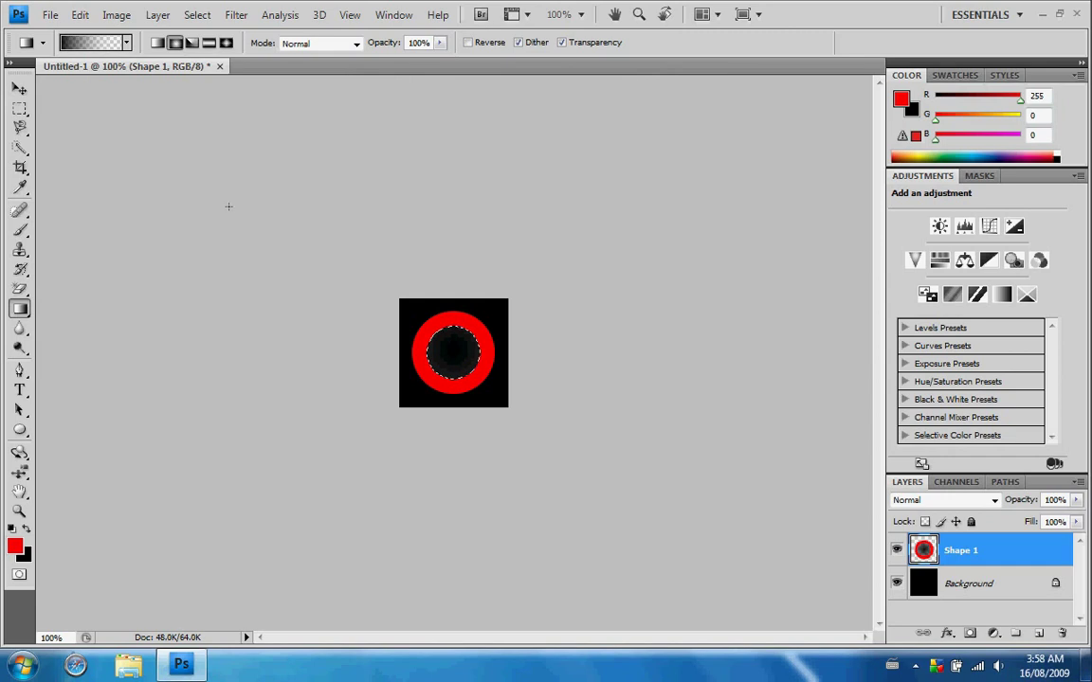
Step: Flatten the layers and convert the image to Indexed Color with a Local (Selective) palette, 32 colors, black and white forced, and 75% diffusion dither
{"action": "left_click", "coordinate": [110, 16]}
{"action": "mouse_move", "coordinate": [138, 36]}
{"action": "left_click", "coordinate": [319, 84]}
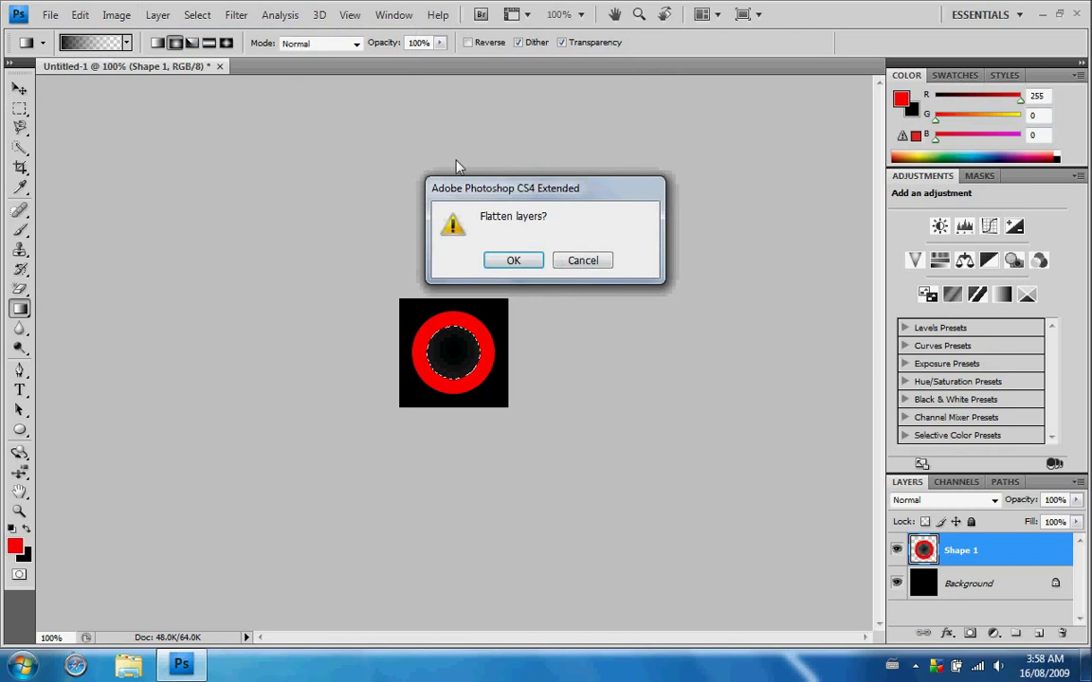
{"action": "left_click", "coordinate": [514, 259]}
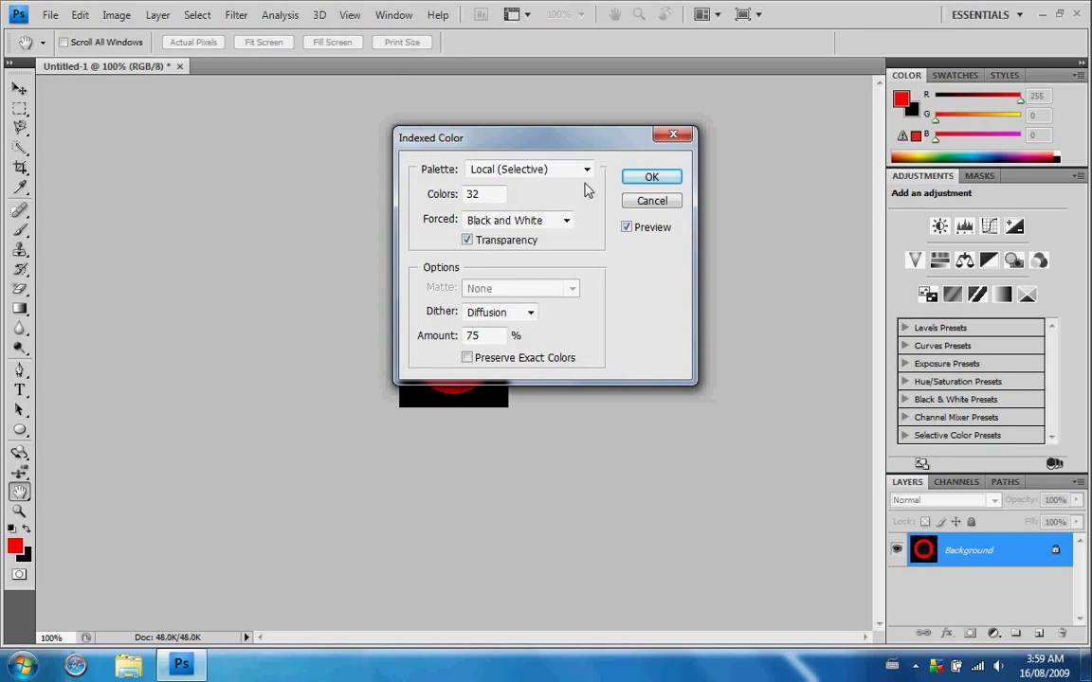
{"action": "left_click", "coordinate": [650, 177]}
{"action": "key", "text": "g"}
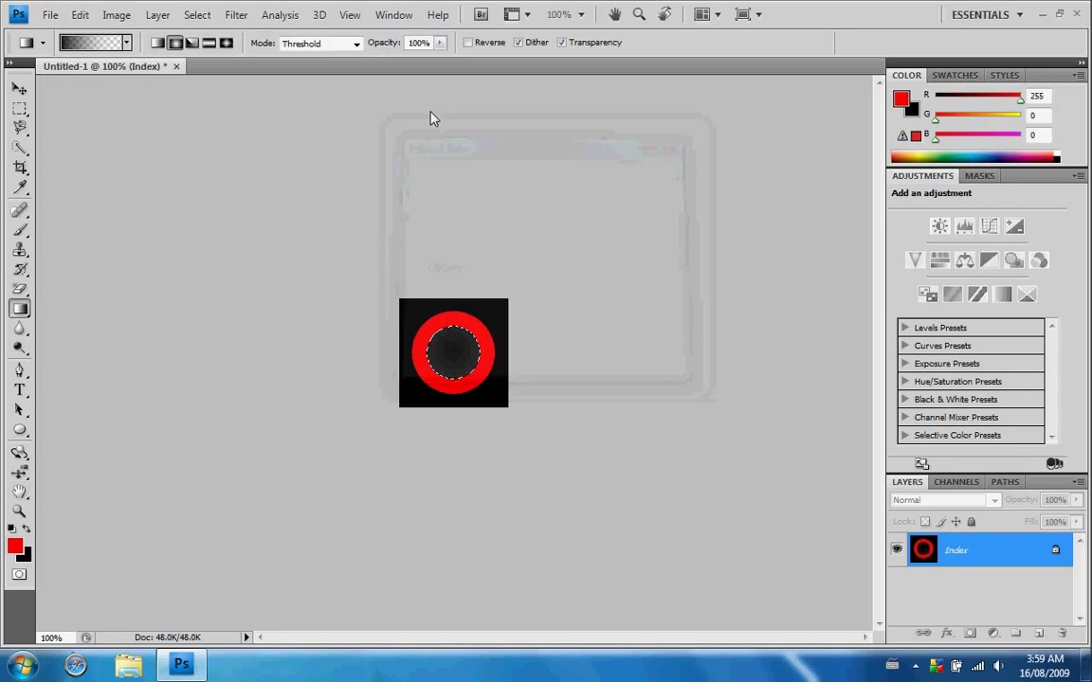
Step: Start saving a copy of the image under a new name in Targa format
{"action": "left_click", "coordinate": [52, 16]}
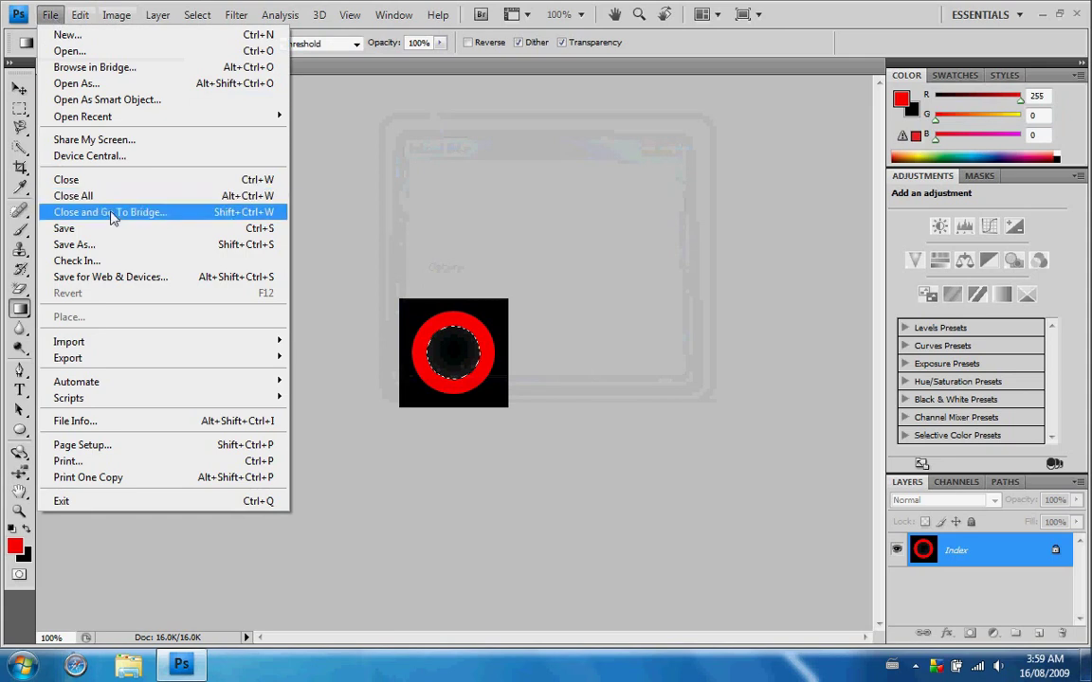
{"action": "left_click", "coordinate": [119, 244]}
{"action": "left_click", "coordinate": [597, 368]}
{"action": "left_click", "coordinate": [509, 528]}
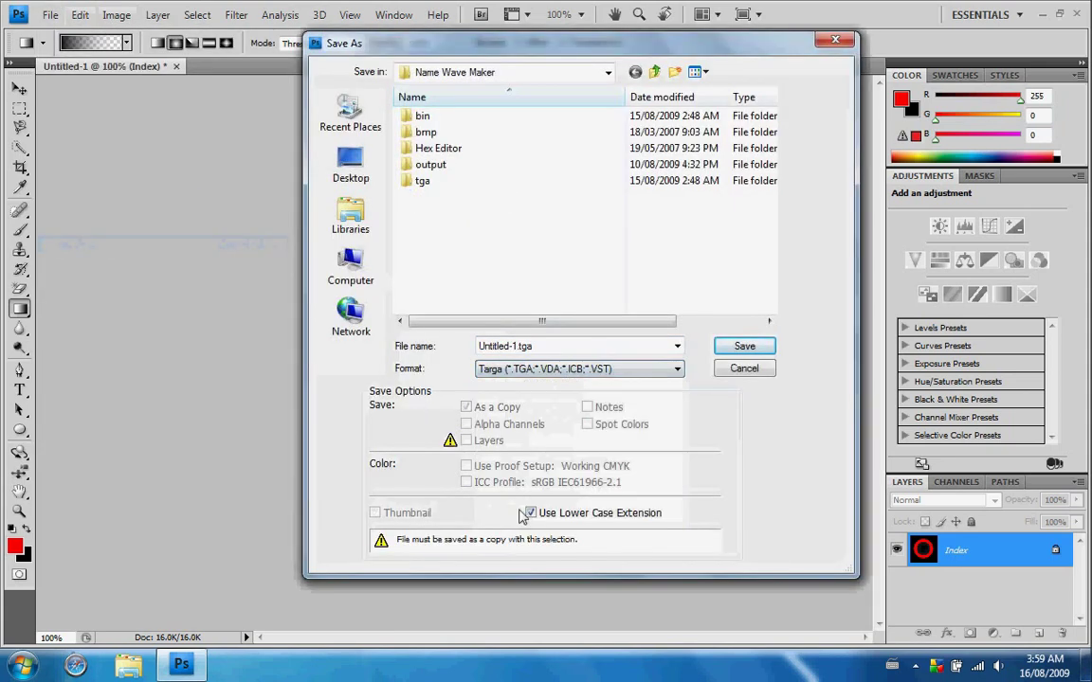
Step: Name the Targa file red.tga and save it to the desktop
{"action": "double_click", "coordinate": [515, 346]}
{"action": "left_click", "coordinate": [516, 348]}
{"action": "key", "text": "BackSpace"}
{"action": "key", "text": "BackSpace"}
{"action": "key", "text": "BackSpace"}
{"action": "key", "text": "BackSpace"}
{"action": "key", "text": "BackSpace"}
{"action": "key", "text": "BackSpace"}
{"action": "key", "text": "BackSpace"}
{"action": "key", "text": "BackSpace"}
{"action": "key", "text": "BackSpace"}
{"action": "key", "text": "BackSpace"}
{"action": "key", "text": "BackSpace"}
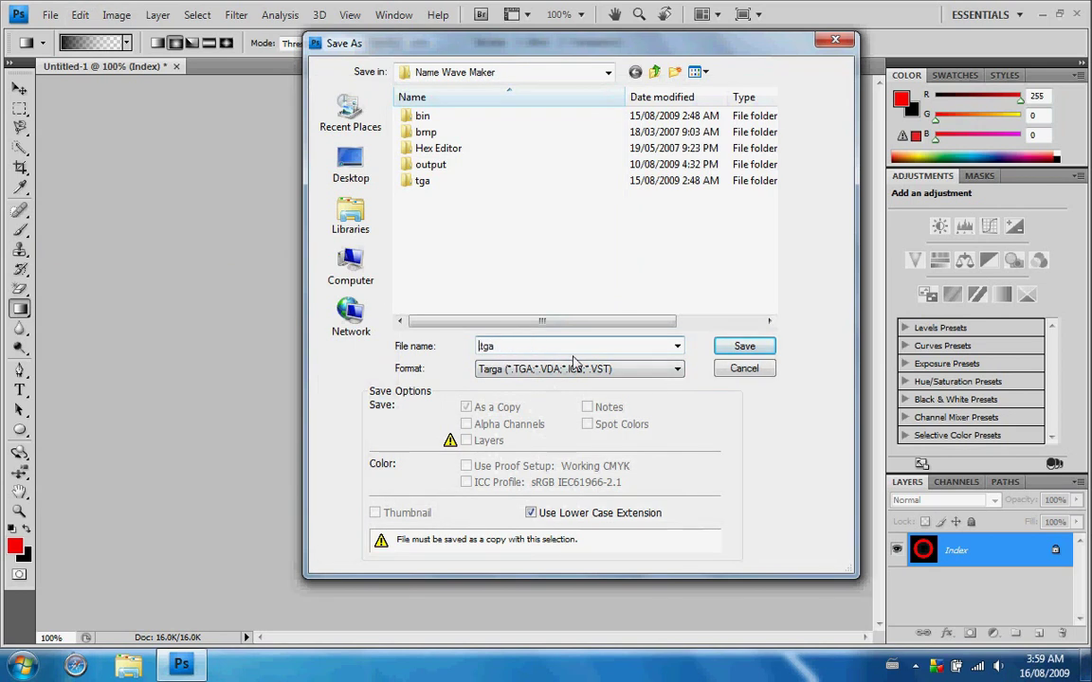
{"action": "type", "text": "red"}
{"action": "left_click", "coordinate": [351, 169]}
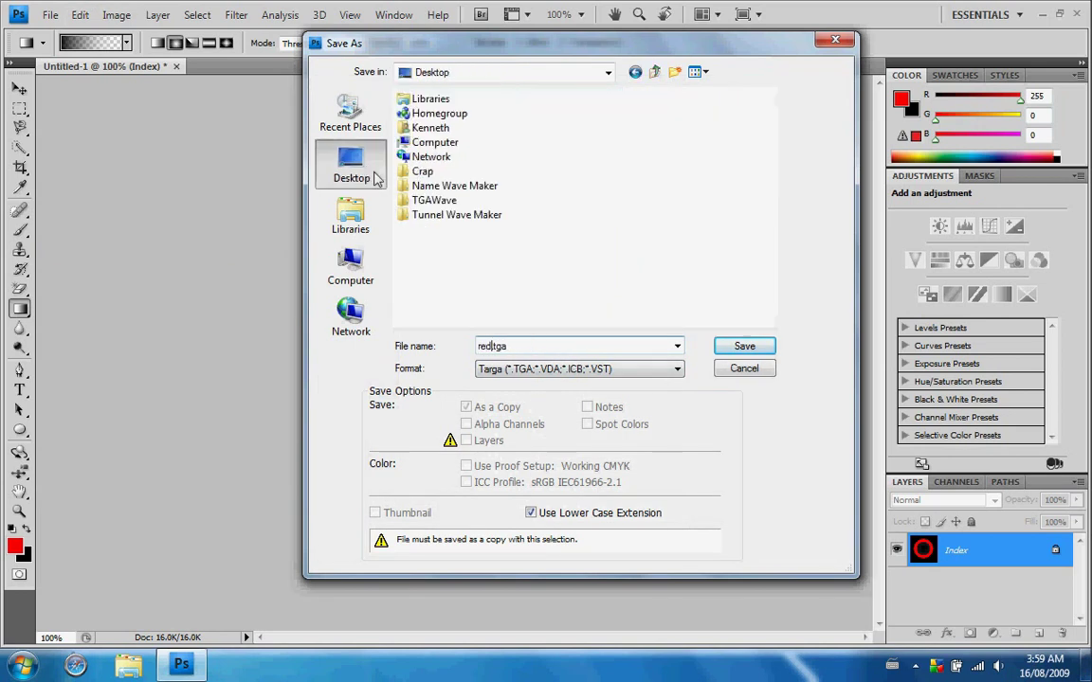
{"action": "left_click", "coordinate": [744, 347]}
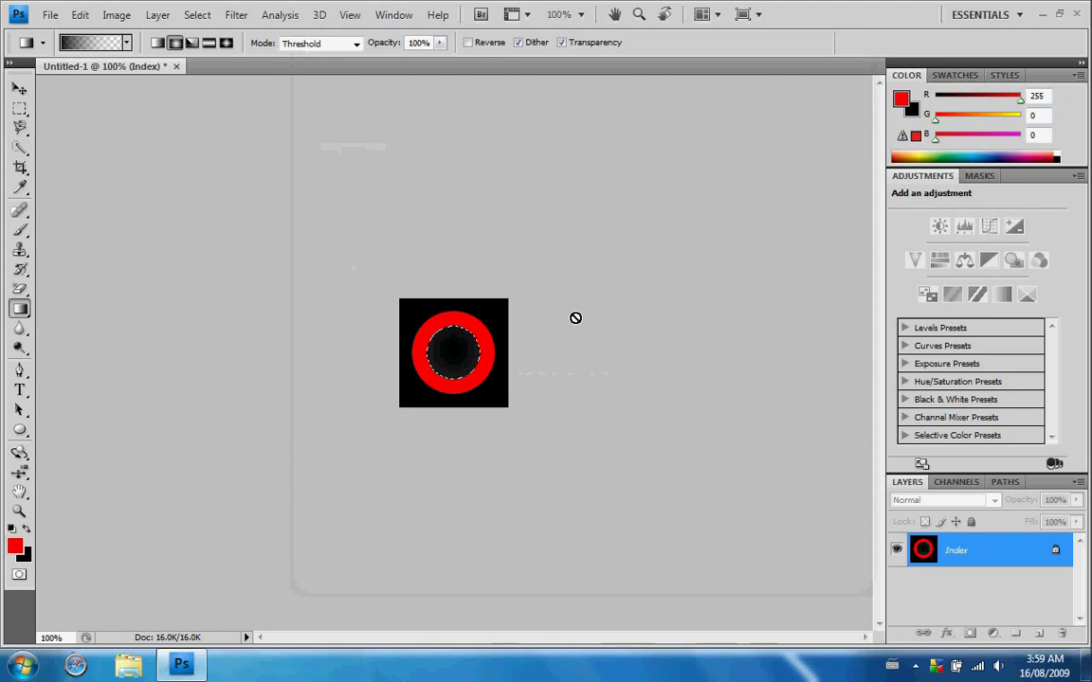
Step: Quit the program without saving changes to the Untitled-1 document
{"action": "left_click", "coordinate": [20, 88]}
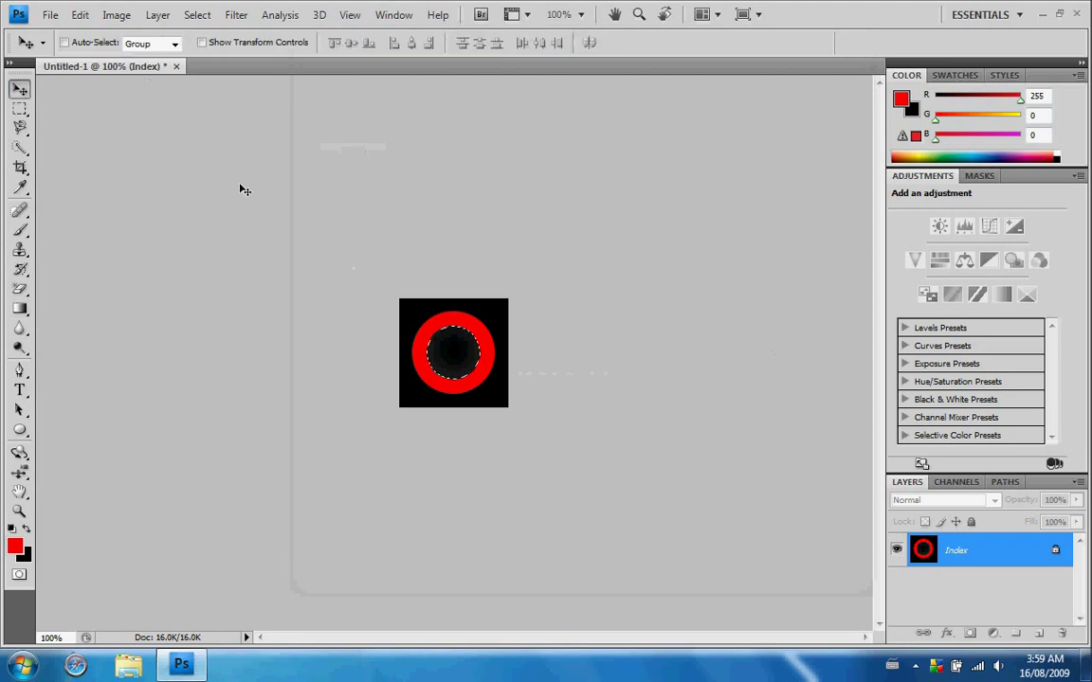
{"action": "key", "text": "ctrl+q"}
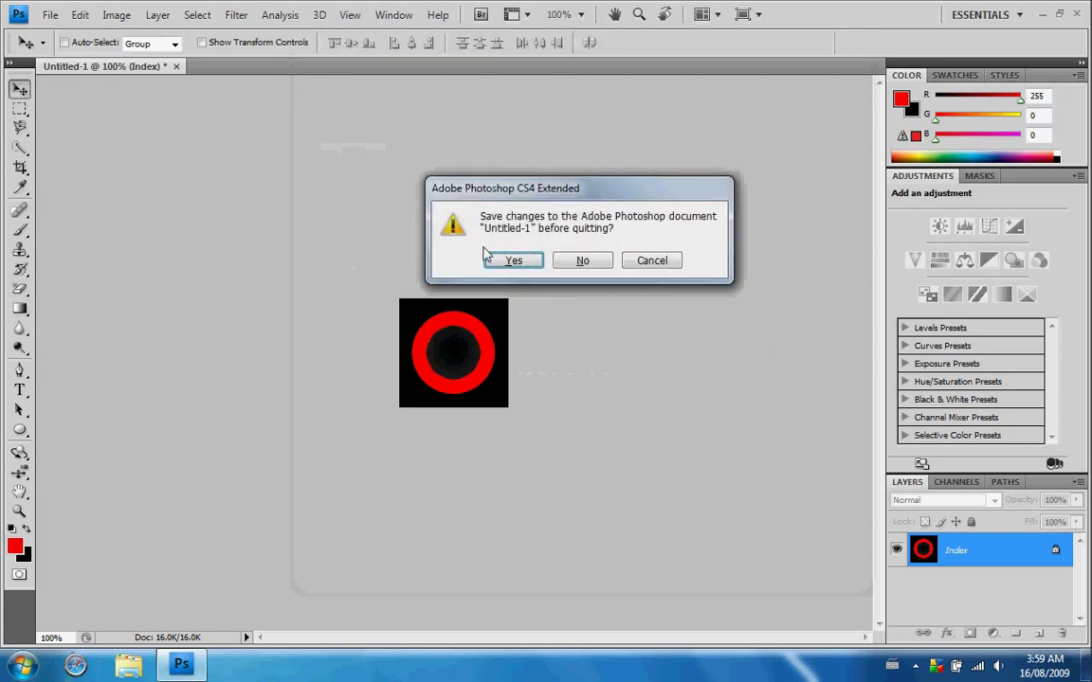
{"action": "left_click", "coordinate": [611, 267]}
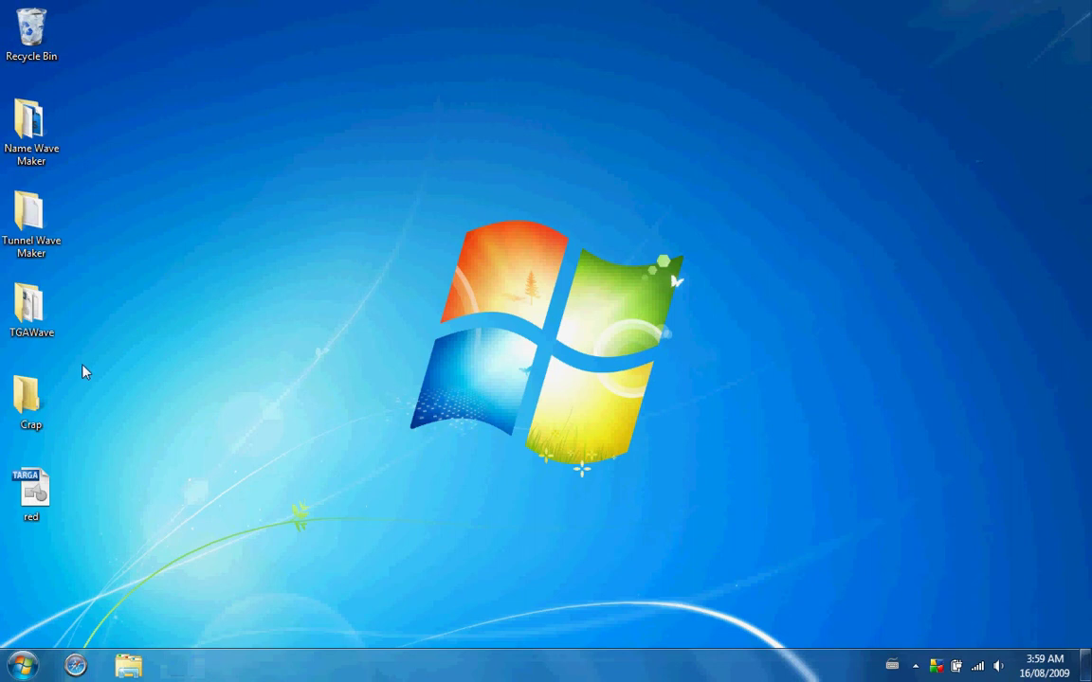
Step: Move the red Targa file from the desktop into the TGAWave folder
{"action": "double_click", "coordinate": [28, 289]}
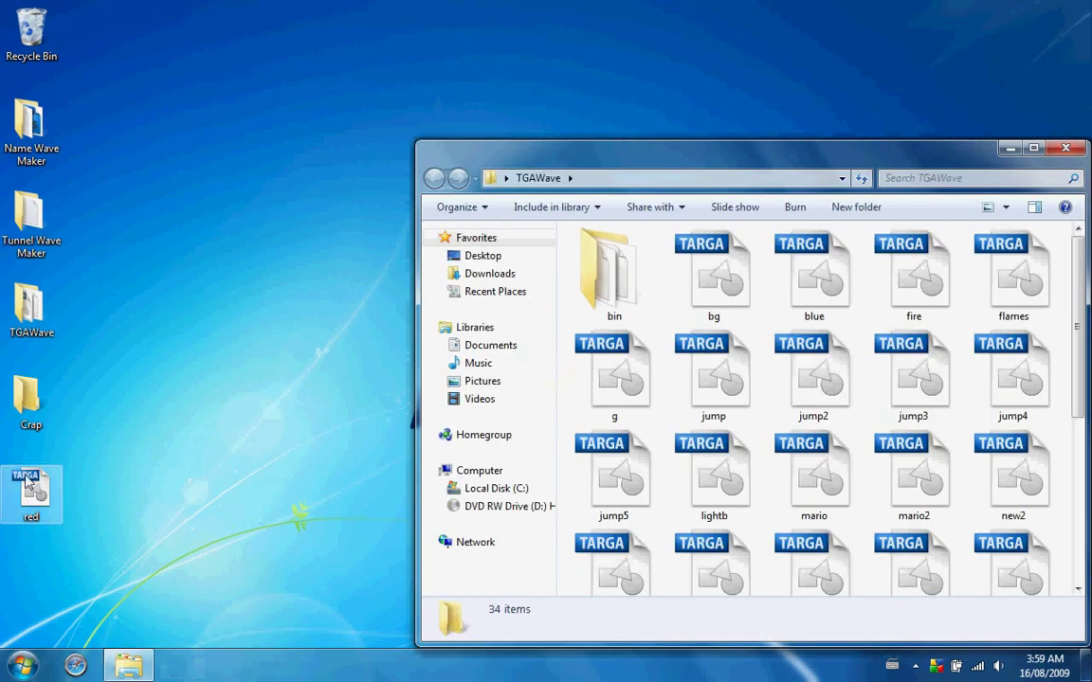
{"action": "left_click_drag", "start_coordinate": [533, 159], "coordinate": [397, 78]}
{"action": "left_click", "coordinate": [31, 489]}
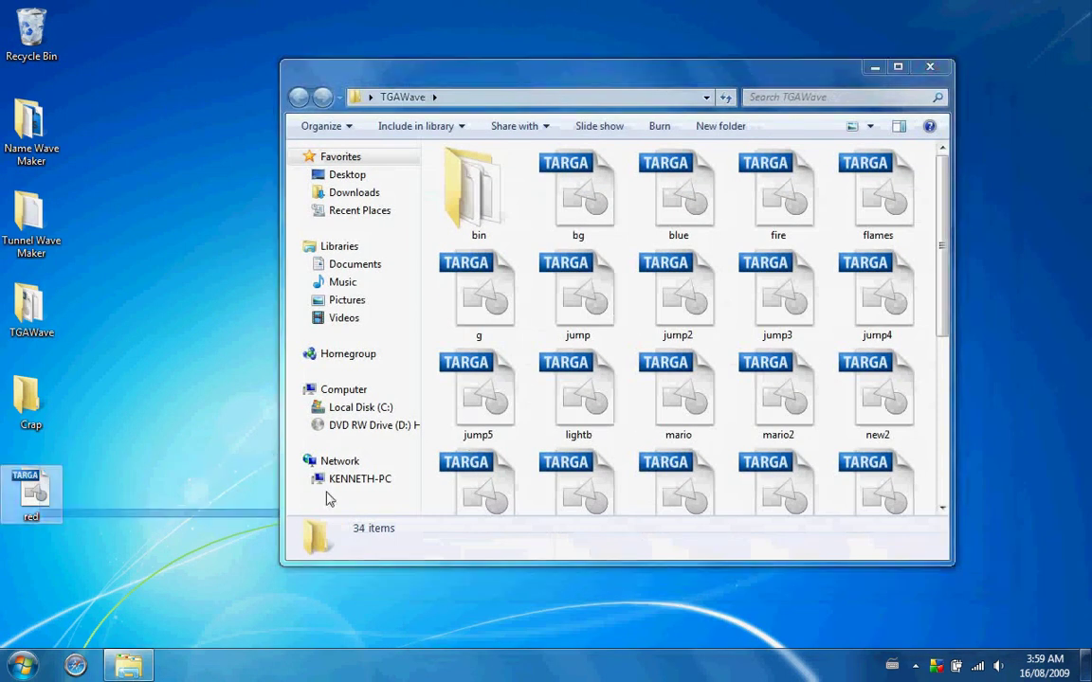
{"action": "left_click_drag", "start_coordinate": [55, 492], "coordinate": [495, 398]}
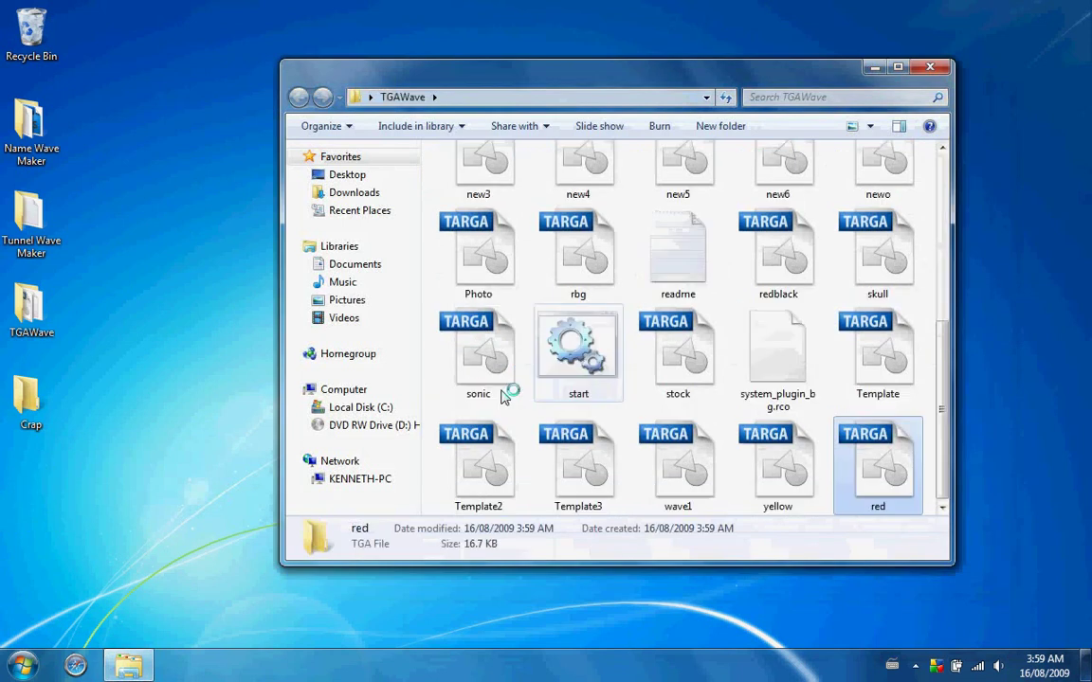
Step: Run the start batch file in TGAWave, inject red.tga into system_plugin_bg.rco and exit the packager when it completes
{"action": "double_click", "coordinate": [583, 358]}
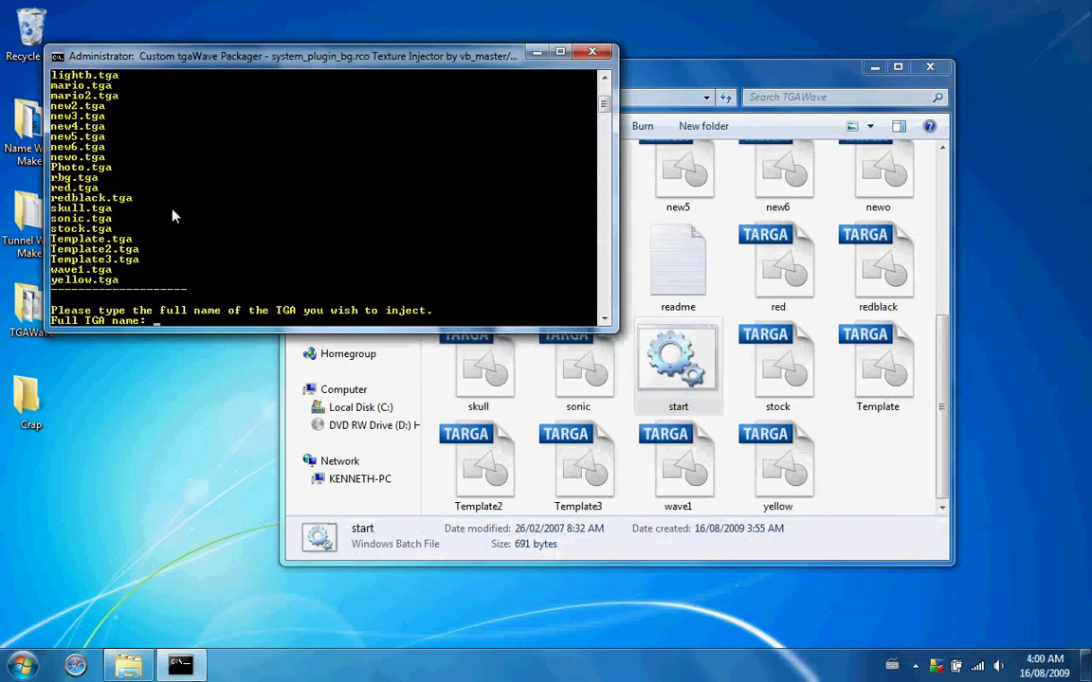
{"action": "type", "text": "red.tga"}
{"action": "key", "text": "Return"}
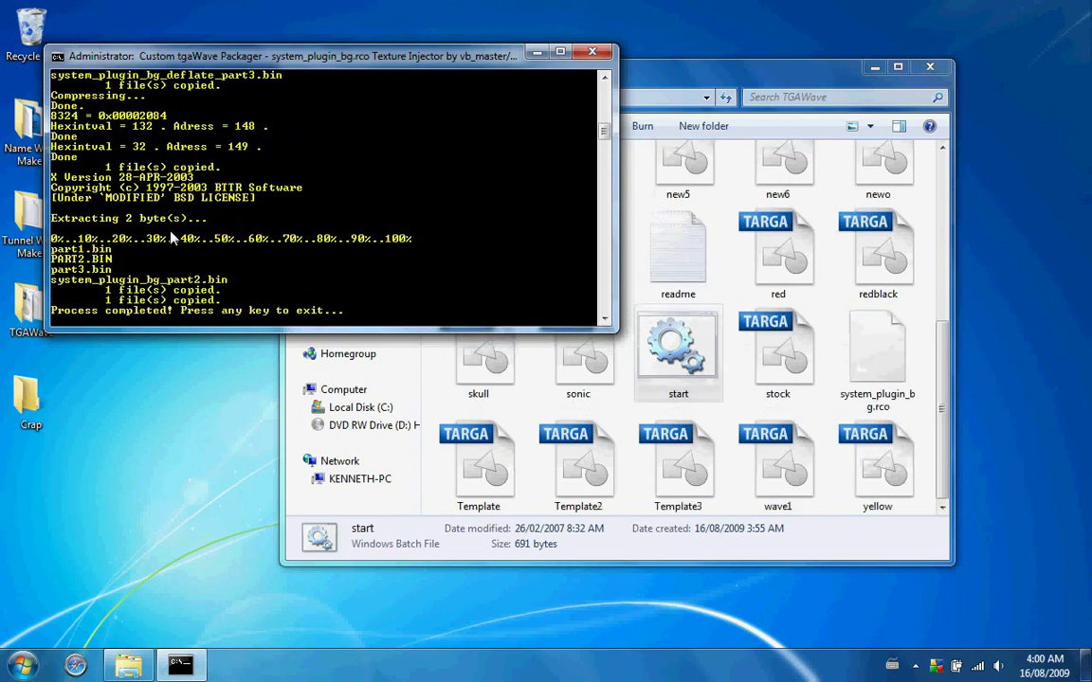
{"action": "key", "text": "Return"}
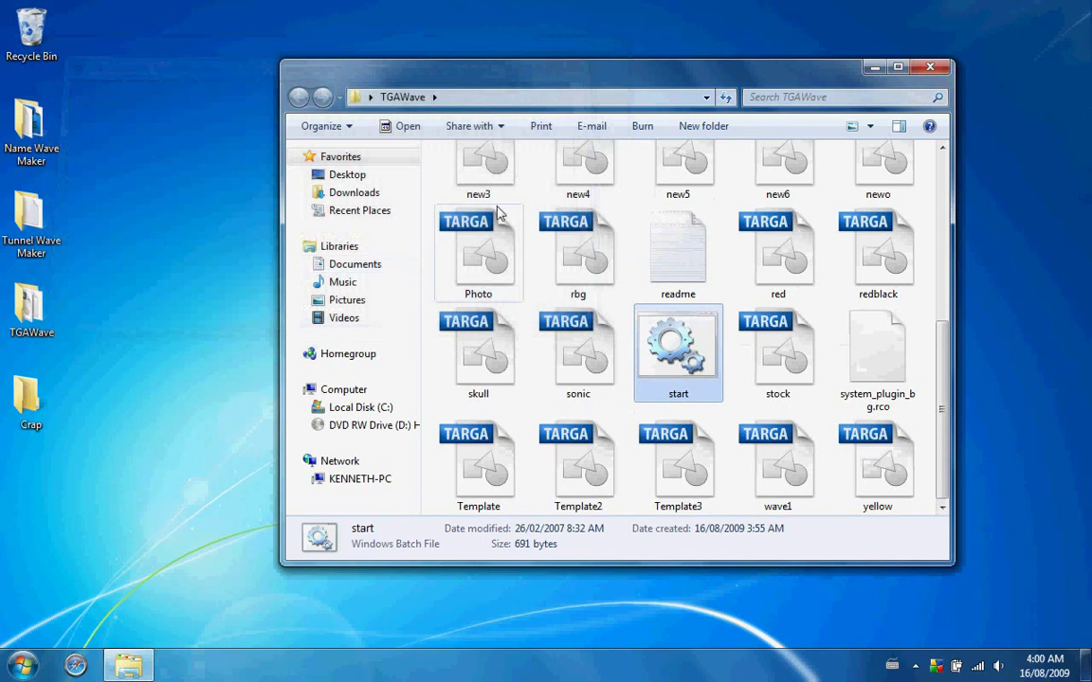
Step: Open the Removable Disk (E:) from the AutoPlay prompt and go to its vsh > resource folder
{"action": "scroll", "coordinate": [950, 342], "scroll_direction": "up", "scroll_amount": 1}
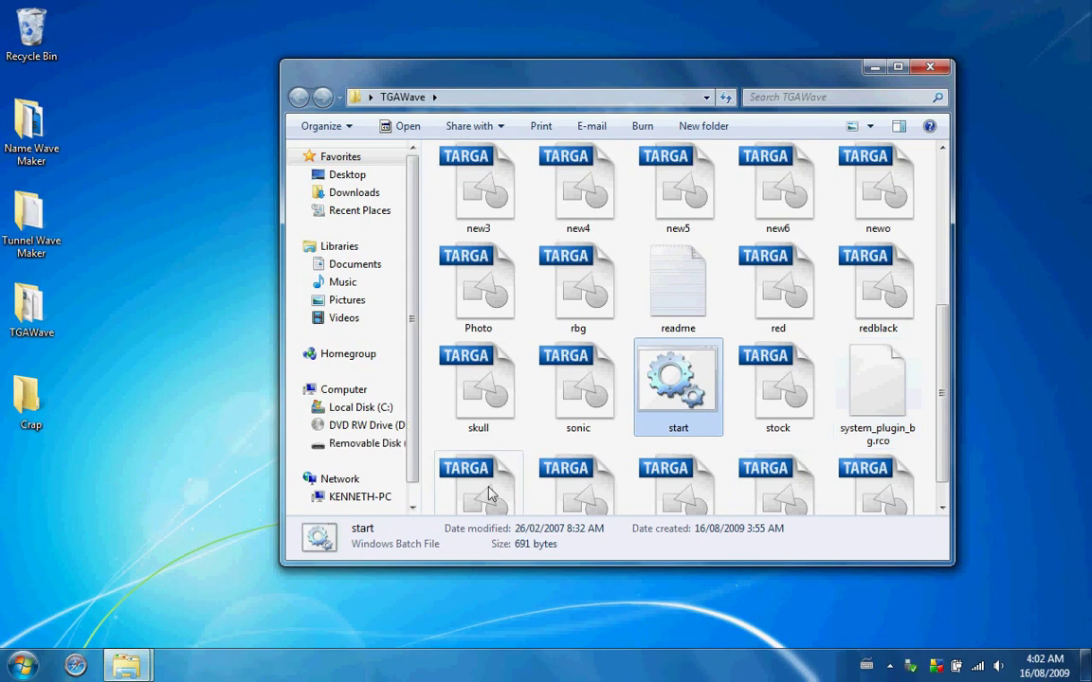
{"action": "mouse_move", "coordinate": [128, 665]}
{"action": "left_click", "coordinate": [256, 580]}
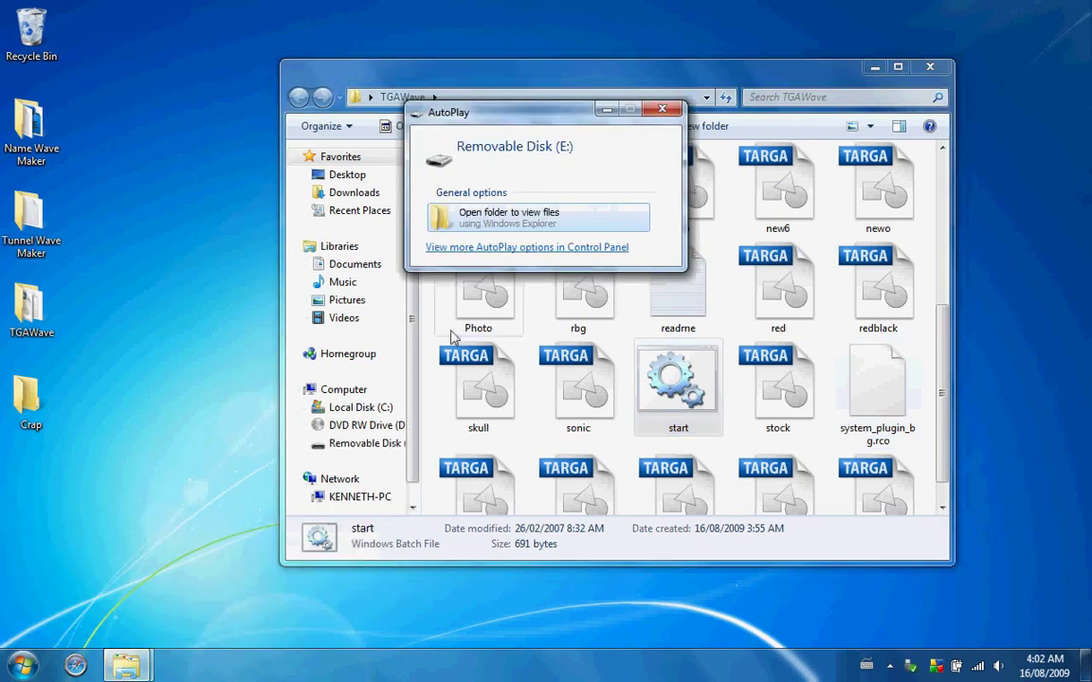
{"action": "left_click", "coordinate": [509, 214]}
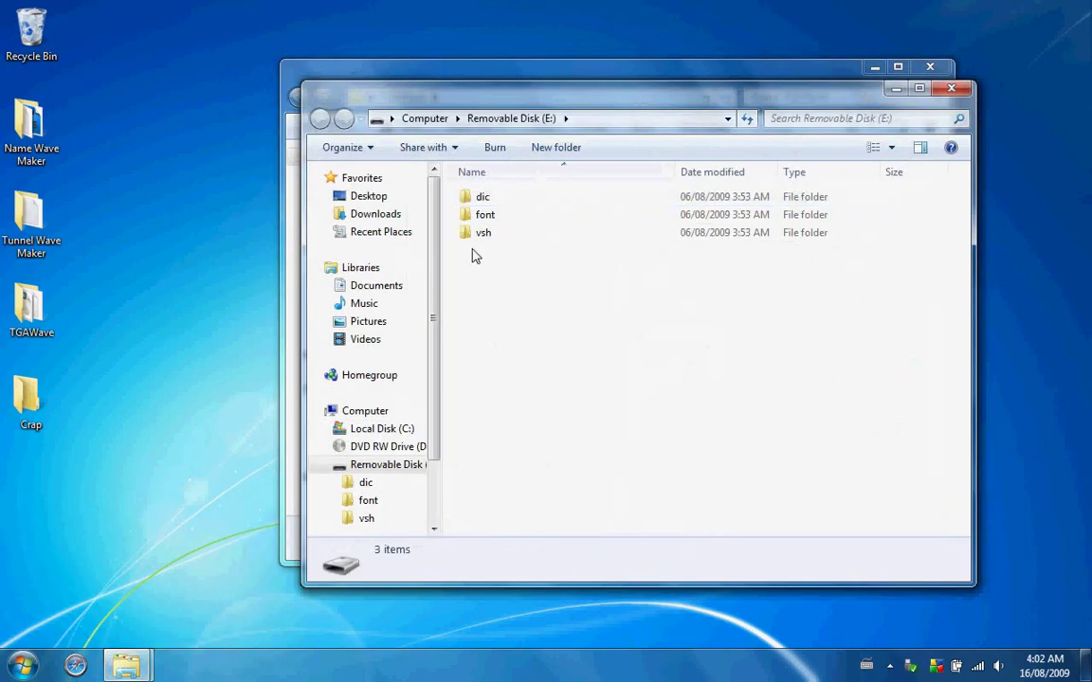
{"action": "double_click", "coordinate": [483, 235]}
{"action": "left_click", "coordinate": [492, 218]}
{"action": "double_click", "coordinate": [492, 218]}
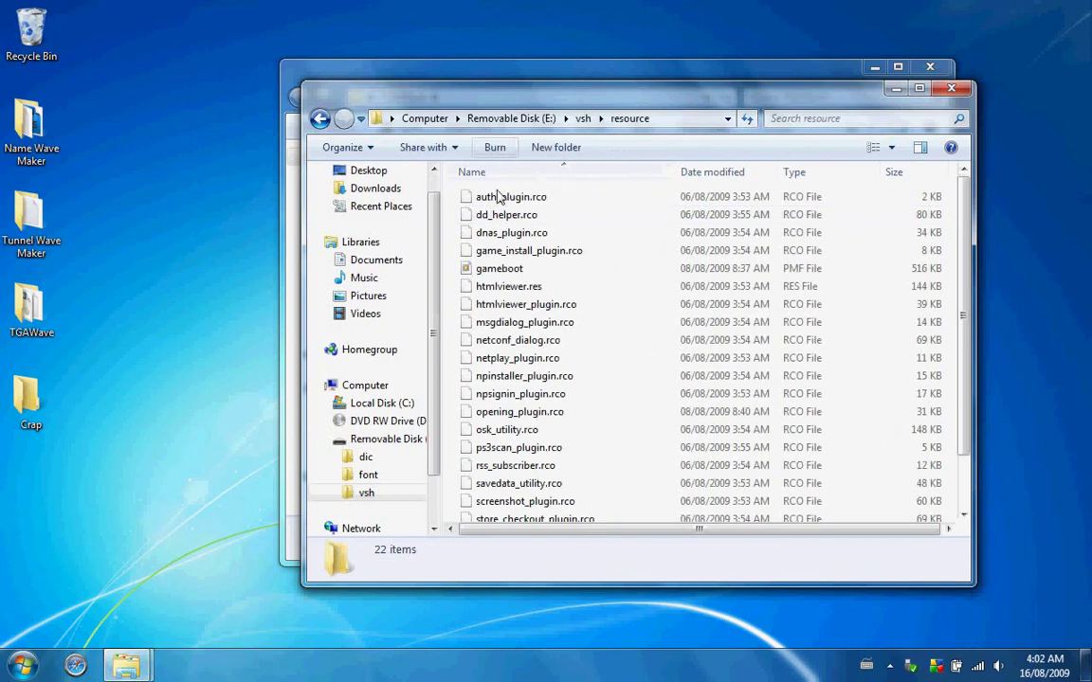
Step: Copy system_plugin_bg.rco from TGAWave into the resource folder, replacing the existing file, and close the removable disk's window
{"action": "left_click_drag", "start_coordinate": [527, 98], "coordinate": [351, 159]}
{"action": "left_click_drag", "start_coordinate": [878, 409], "coordinate": [522, 420]}
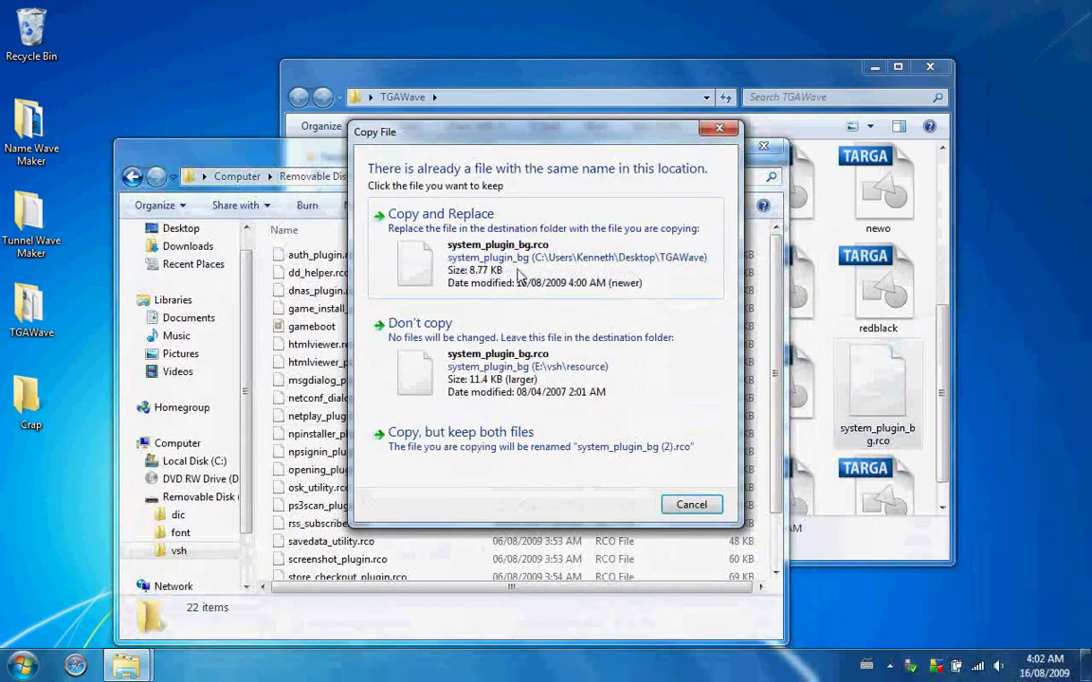
{"action": "left_click", "coordinate": [466, 237]}
{"action": "left_click", "coordinate": [764, 147]}
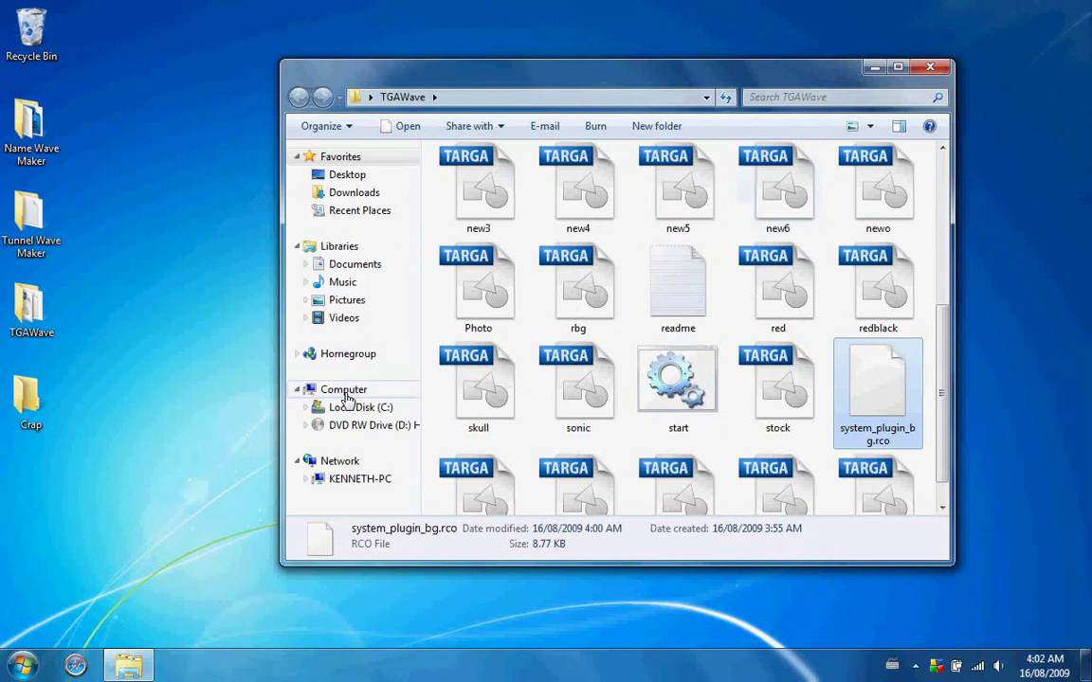
Step: Search the computer for "remote" and launch RemoteJoyLite_en, allowing the unverified program to run
{"action": "left_click", "coordinate": [28, 662]}
{"action": "type", "text": "remo"}
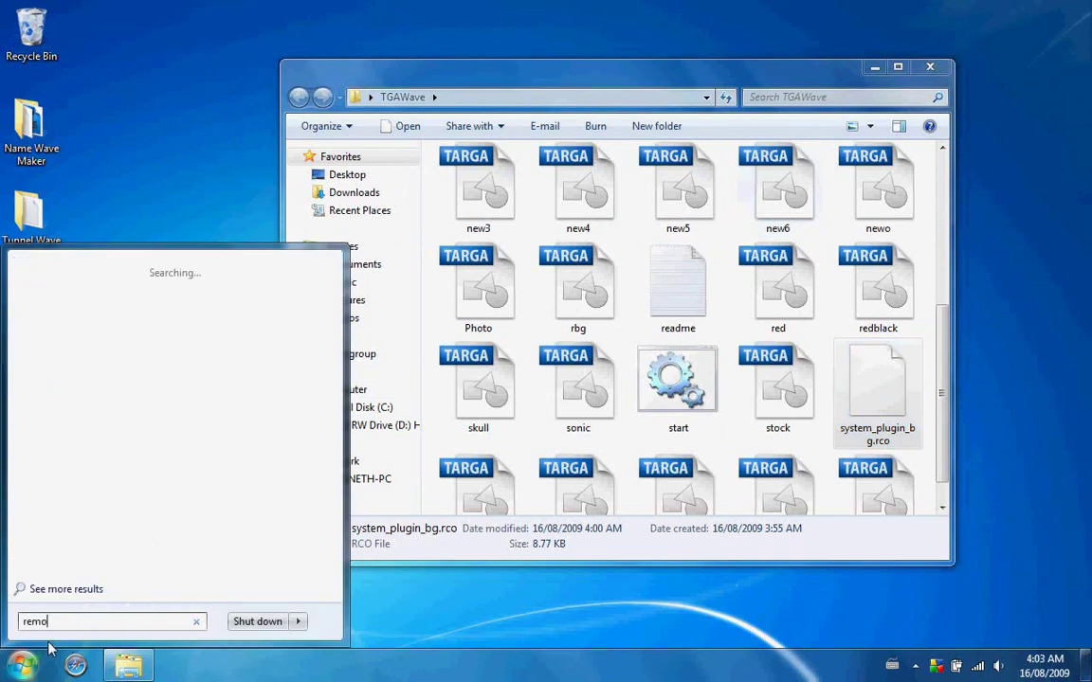
{"action": "type", "text": "rte"}
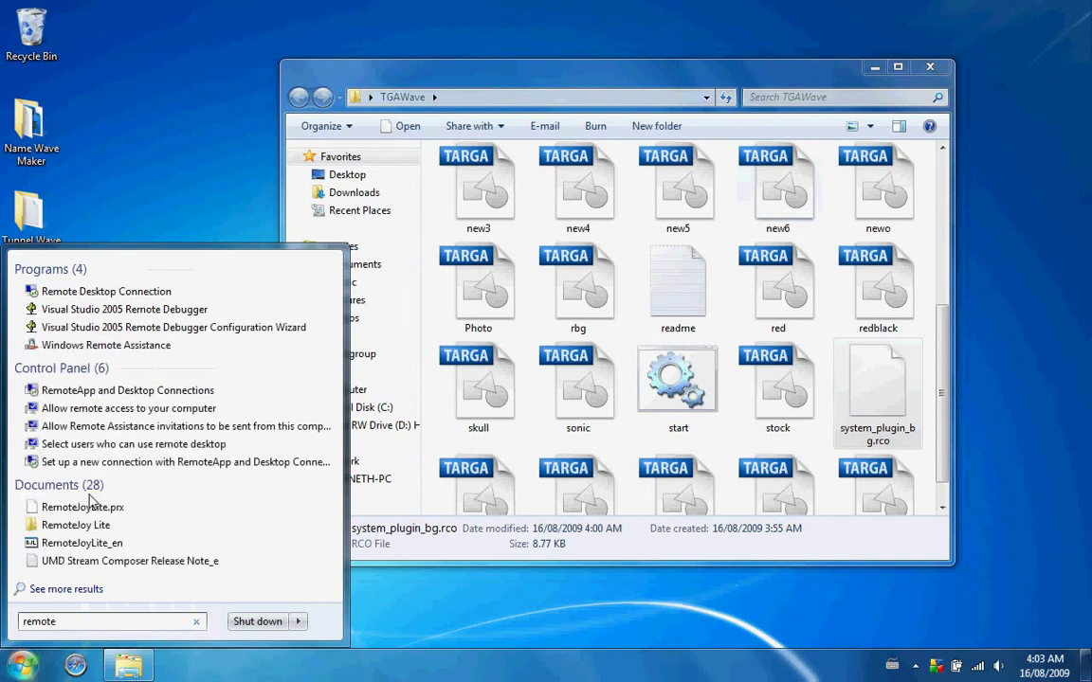
{"action": "left_click", "coordinate": [86, 541]}
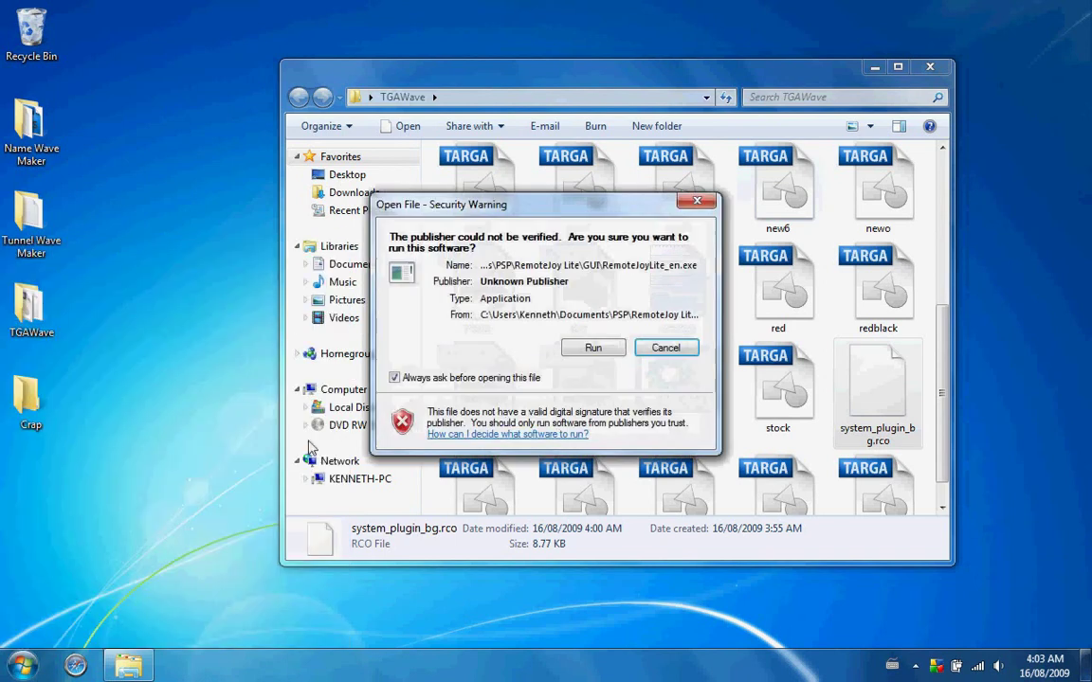
{"action": "left_click", "coordinate": [592, 348]}
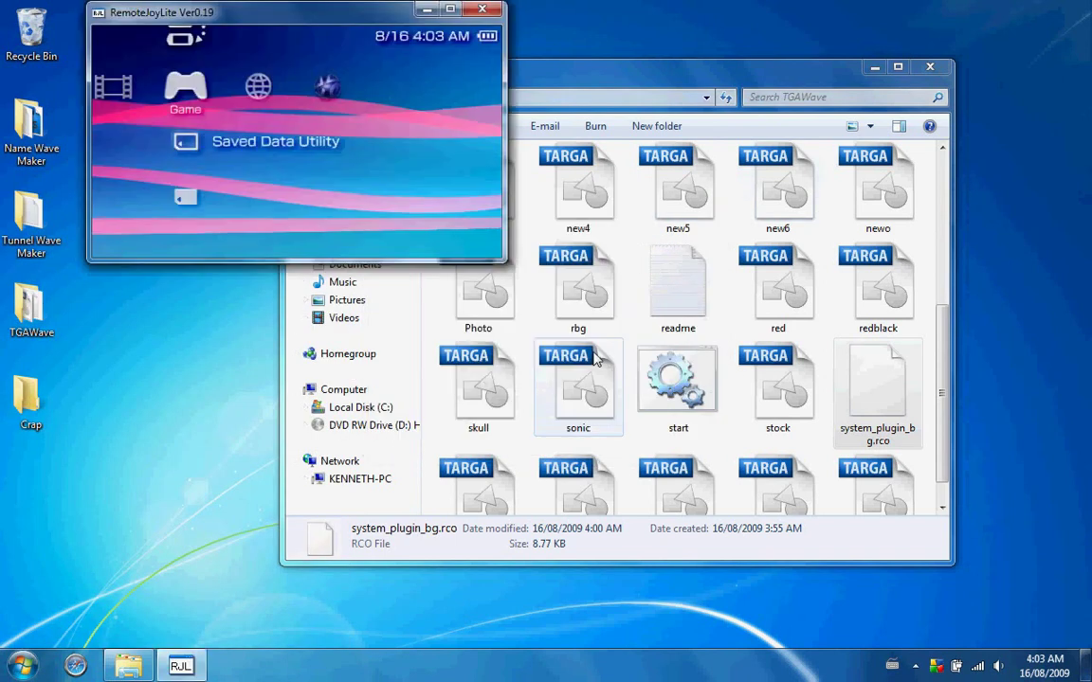
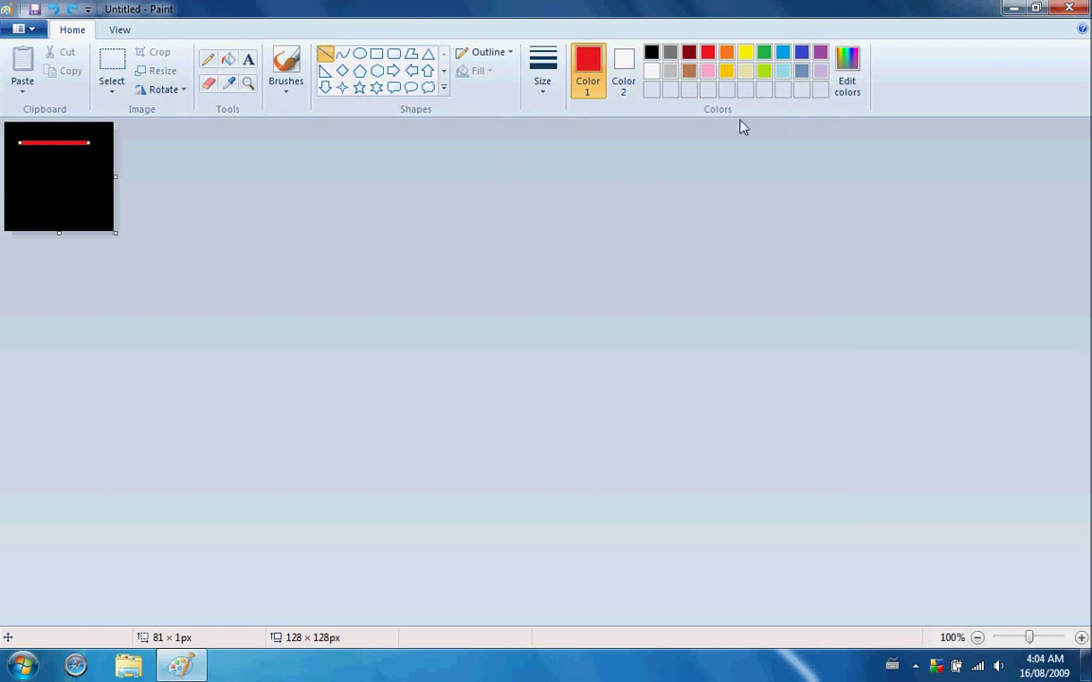
Step: In Paint, draw a light blue horizontal line about 69 px long below the red line
{"action": "left_click", "coordinate": [783, 51]}
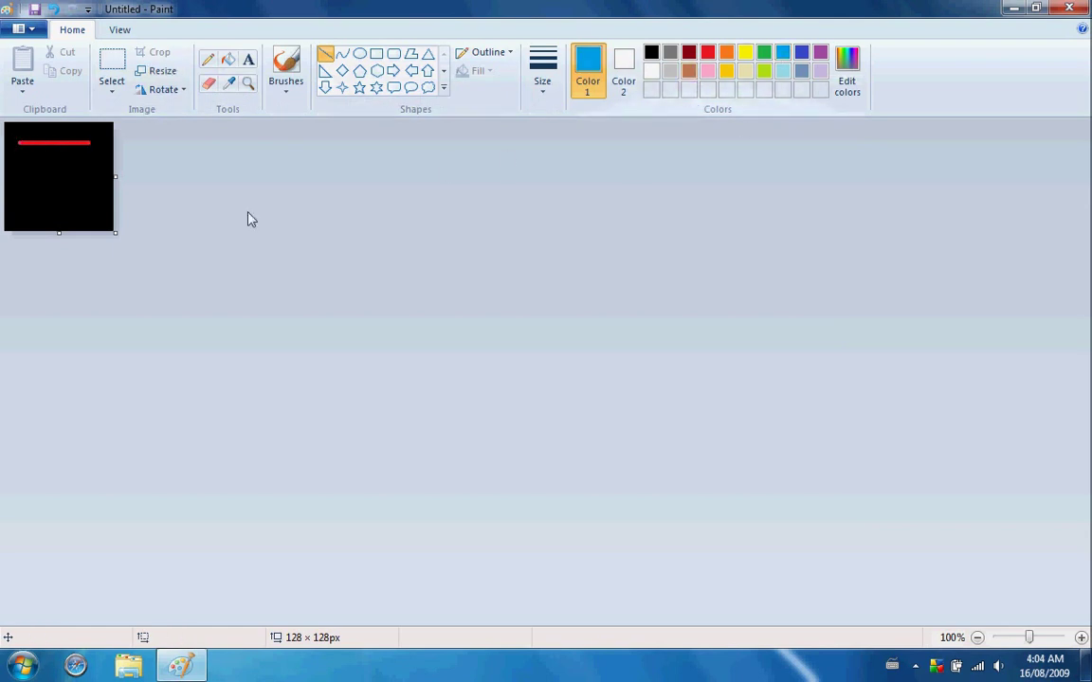
{"action": "left_click_drag", "start_coordinate": [86, 194], "coordinate": [26, 191]}
Step: Save the picture to the desktop as a 256 Color Bitmap named t, accepting the reduced color quality
{"action": "left_click", "coordinate": [23, 29]}
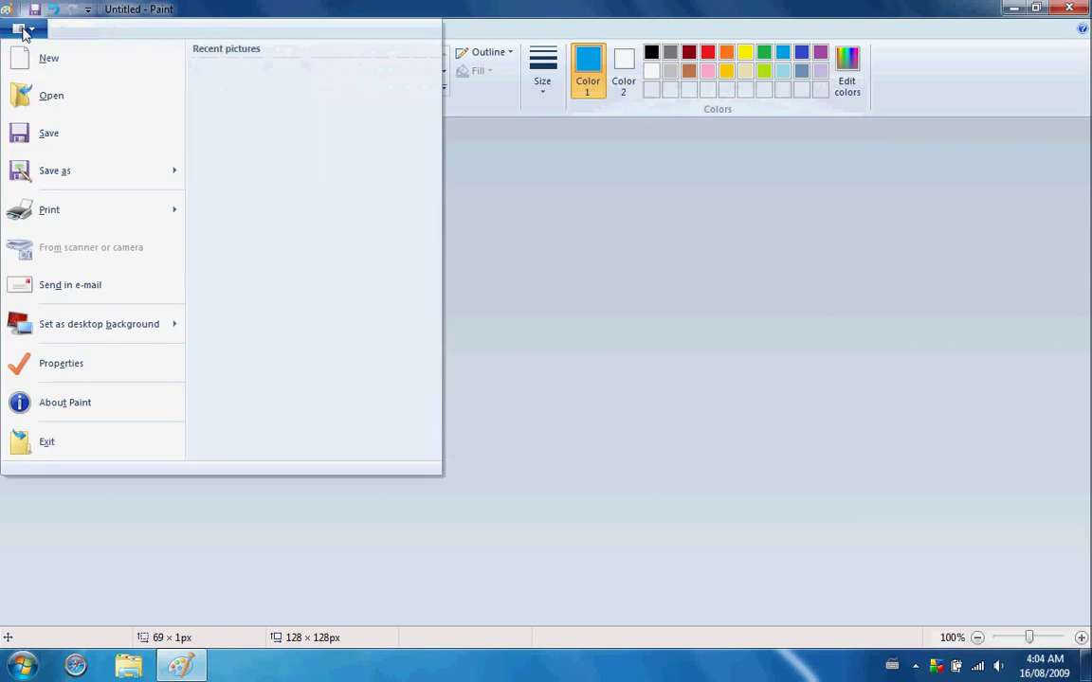
{"action": "left_click", "coordinate": [47, 167]}
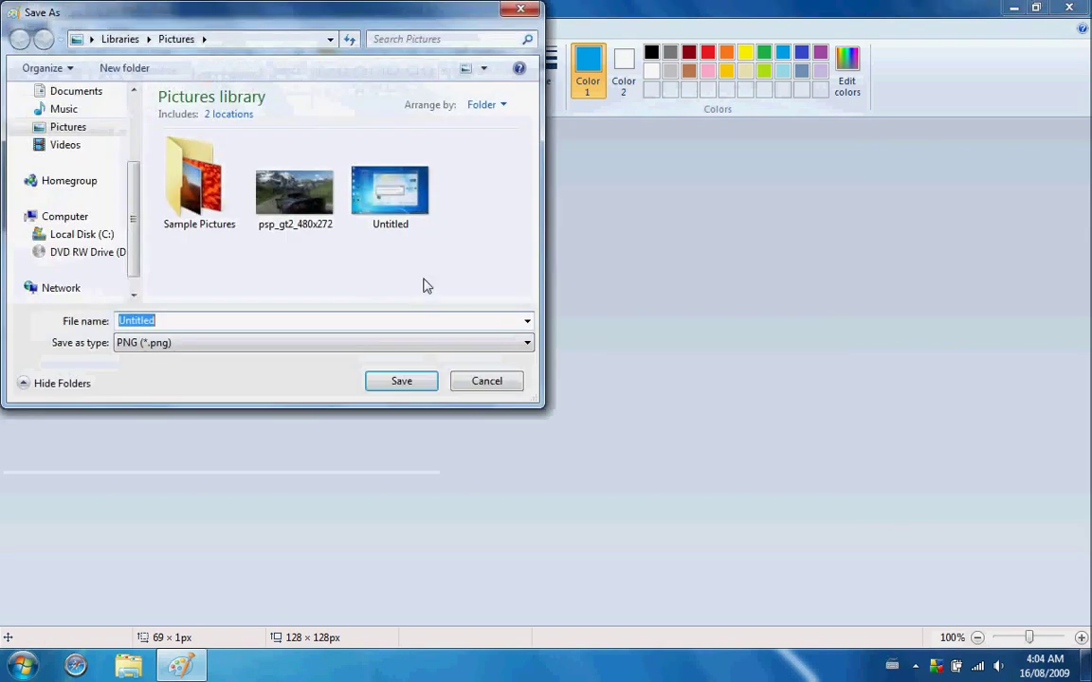
{"action": "left_click", "coordinate": [356, 339]}
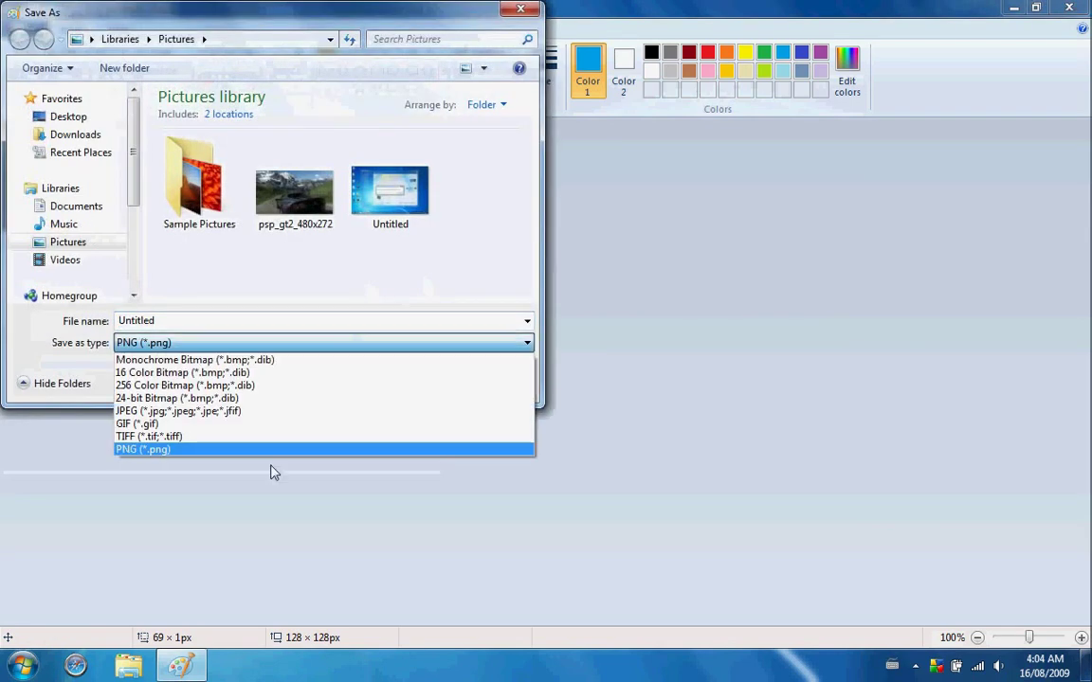
{"action": "left_click", "coordinate": [282, 389]}
{"action": "double_click", "coordinate": [197, 321]}
{"action": "key", "text": "BackSpace"}
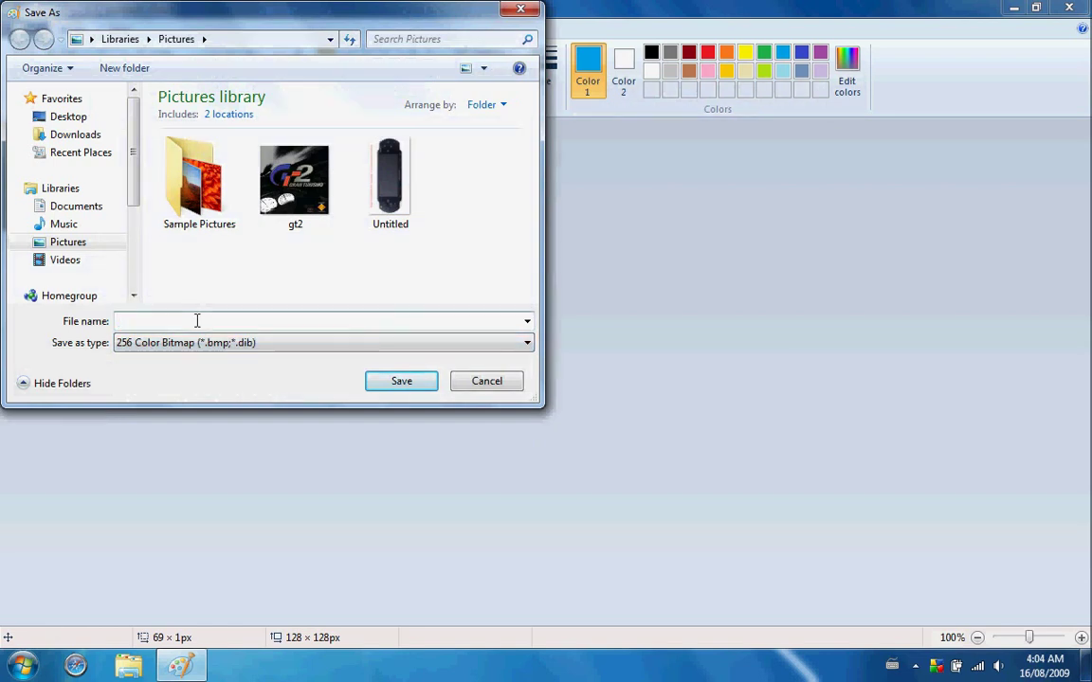
{"action": "type", "text": "1"}
{"action": "left_click", "coordinate": [75, 117]}
{"action": "left_click", "coordinate": [429, 388]}
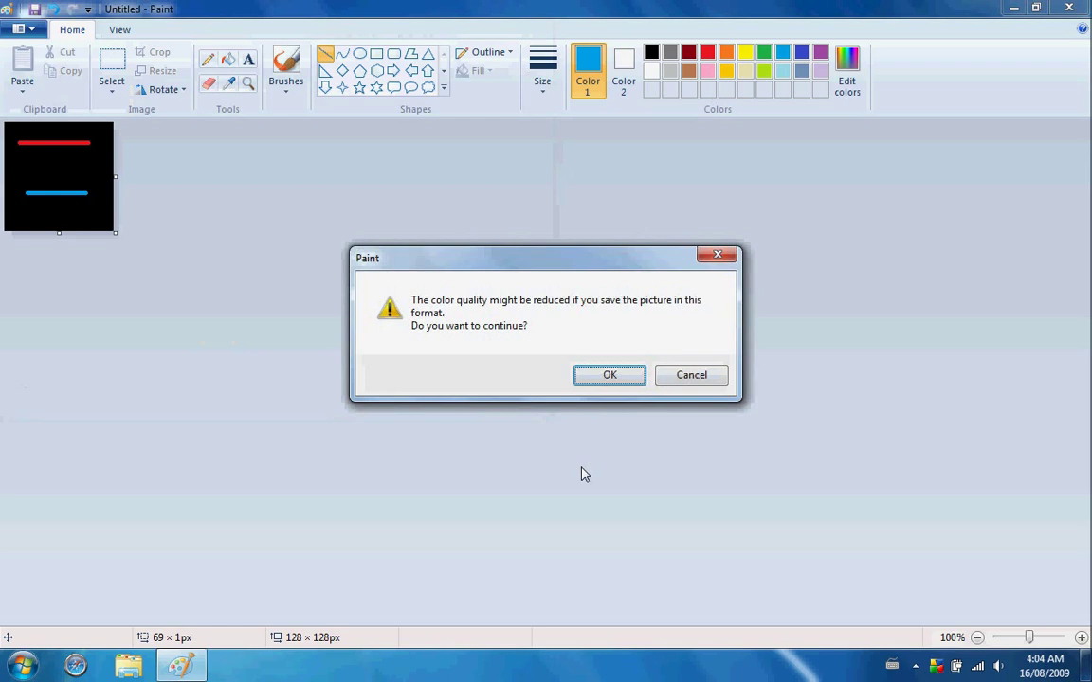
{"action": "left_click", "coordinate": [598, 375]}
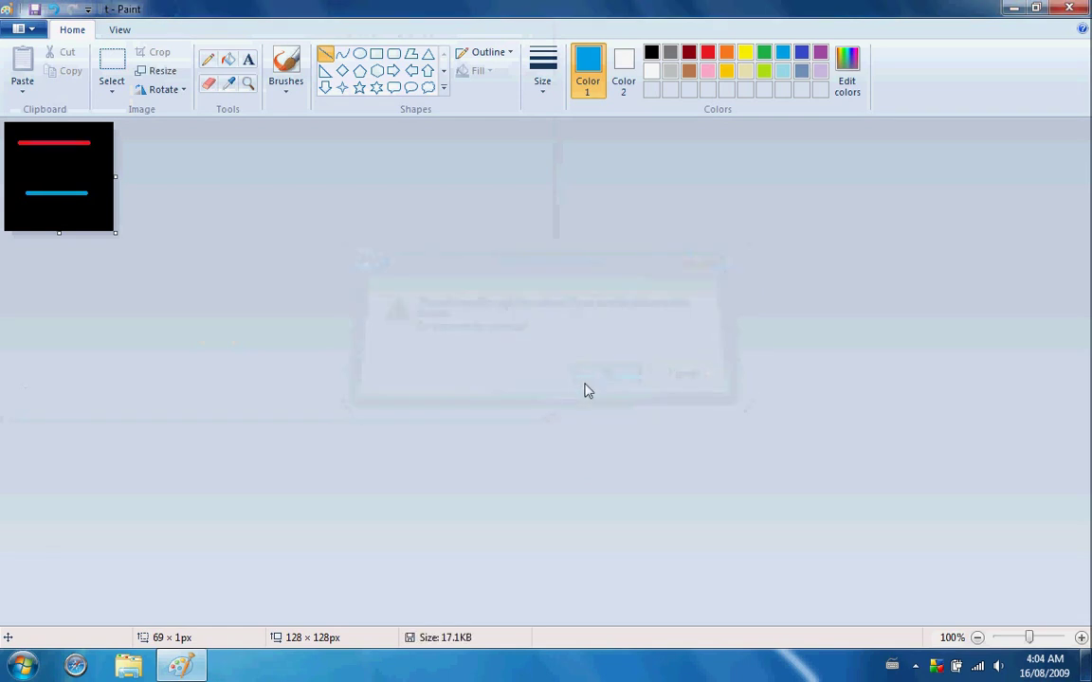
Step: Close Paint and switch to Adobe Photoshop CS4
{"action": "key", "text": "alt+F4"}
{"action": "key", "text": "super"}
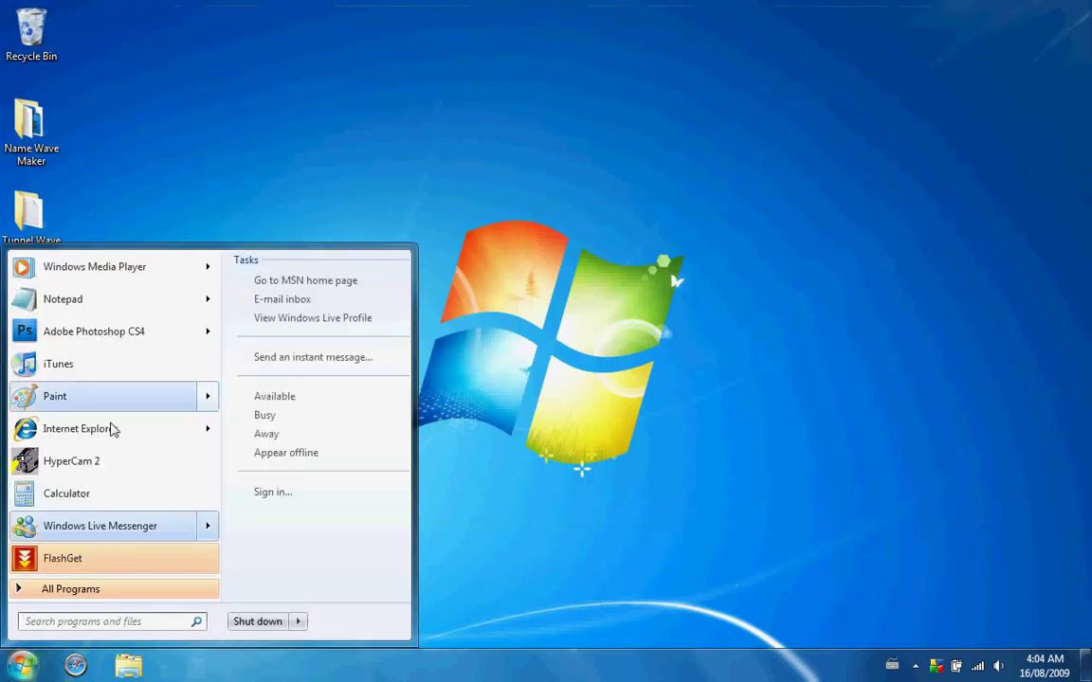
{"action": "key", "text": "Escape"}
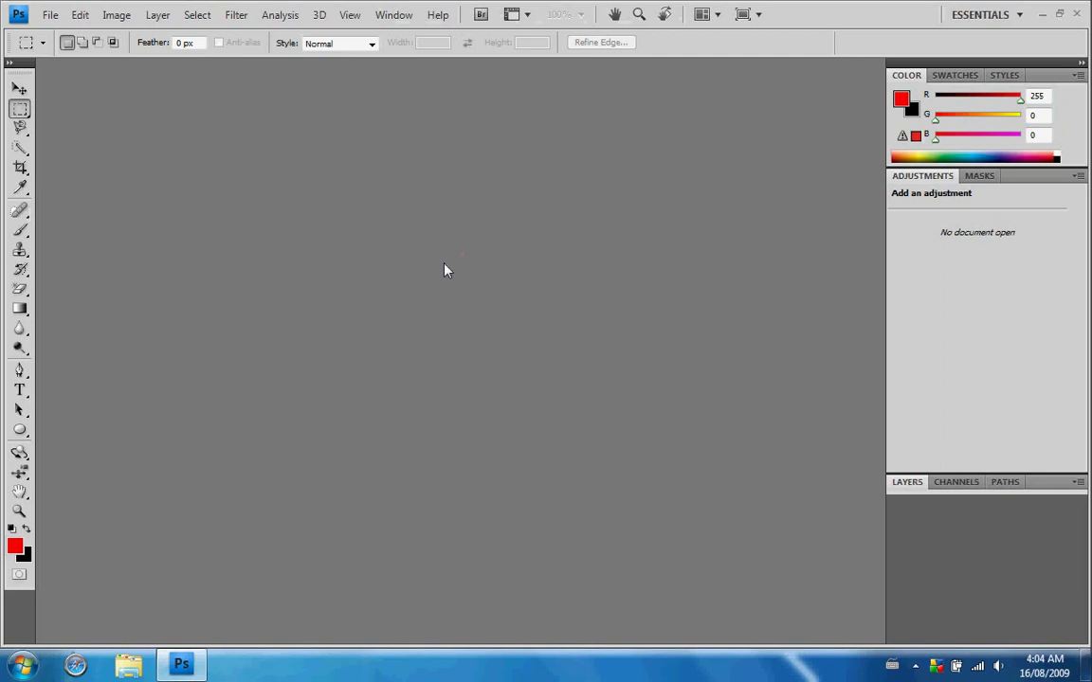
Step: Open the t bitmap from the desktop
{"action": "key", "text": "ctrl+n"}
{"action": "left_click", "coordinate": [706, 186]}
{"action": "key", "text": "ctrl+o"}
{"action": "double_click", "coordinate": [410, 236]}
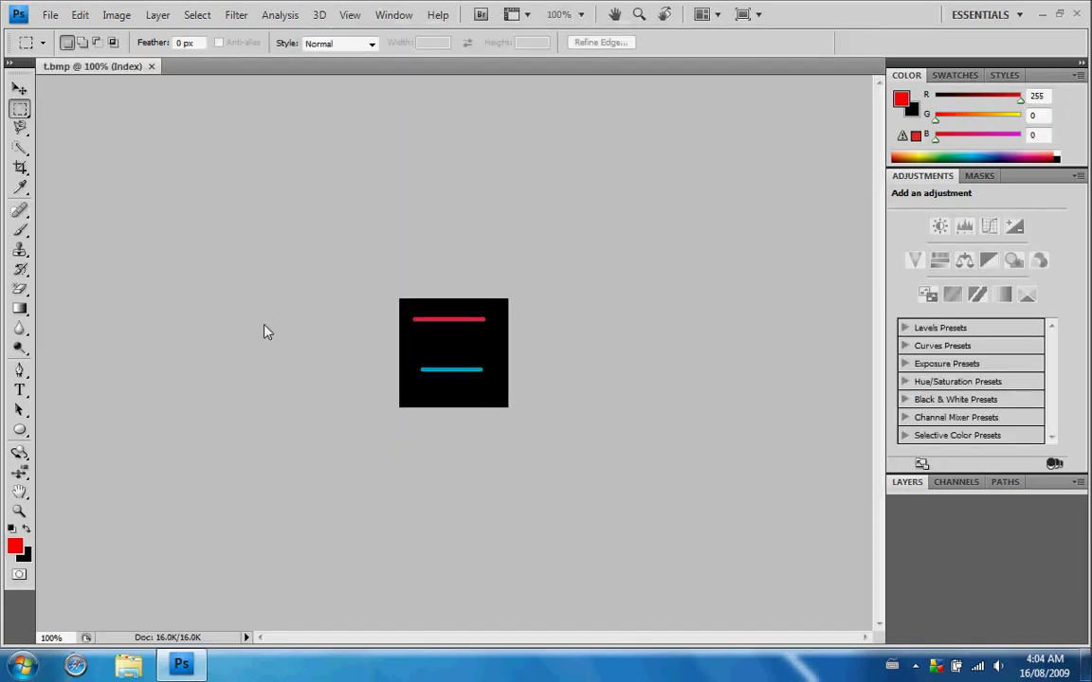
Step: Open Template.psd from the PSP Waves folder in the Documents library
{"action": "key", "text": "ctrl+o"}
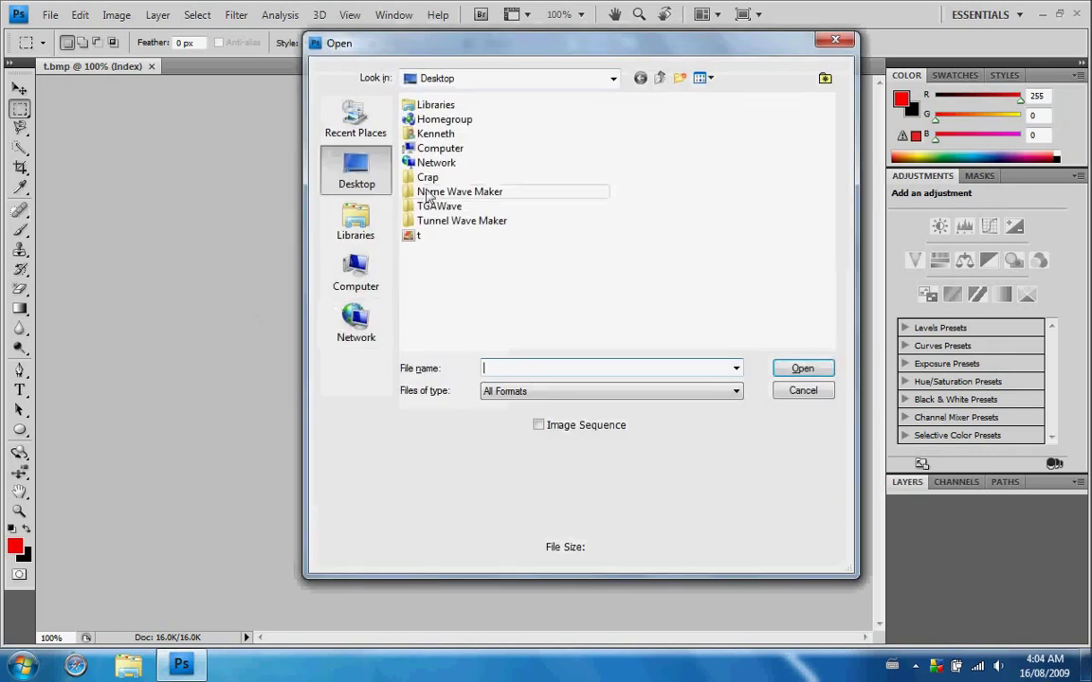
{"action": "left_click", "coordinate": [366, 216]}
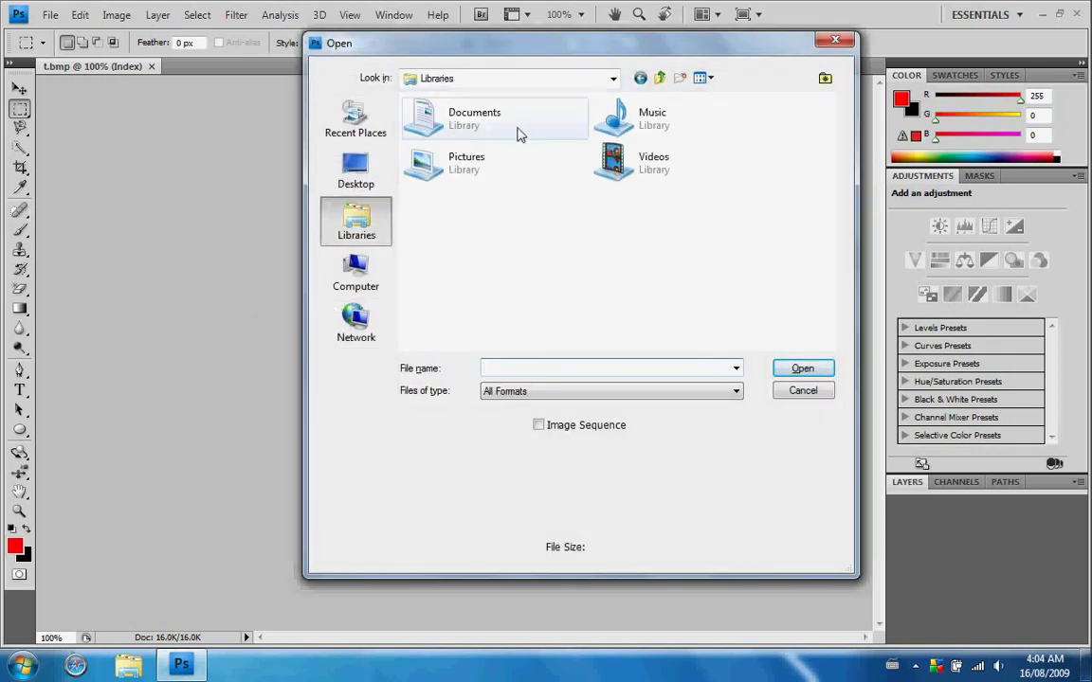
{"action": "double_click", "coordinate": [432, 136]}
{"action": "double_click", "coordinate": [439, 149]}
{"action": "double_click", "coordinate": [441, 236]}
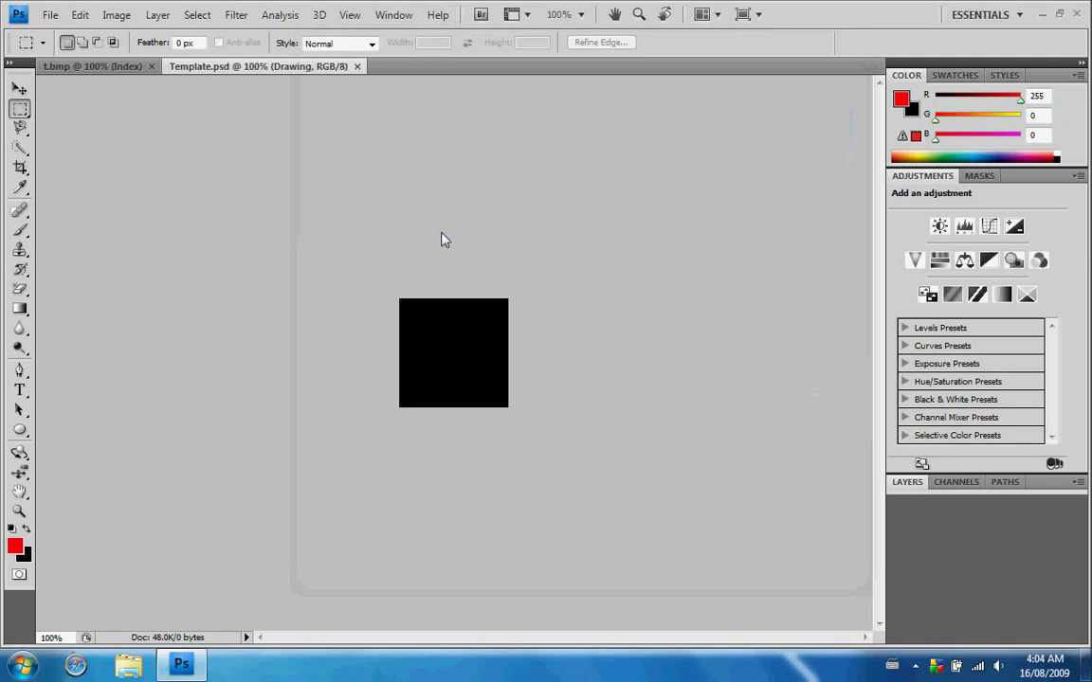
Step: Copy the entire t.bmp image and paste it into Template.psd
{"action": "left_click", "coordinate": [100, 69]}
{"action": "key", "text": "ctrl+a"}
{"action": "key", "text": "ctrl+c"}
{"action": "left_click", "coordinate": [254, 67]}
{"action": "key", "text": "ctrl+v"}
Step: Convert Template.psd to Indexed Color with merged layers and a Local (Selective) palette
{"action": "left_click", "coordinate": [117, 15]}
{"action": "mouse_move", "coordinate": [128, 35]}
{"action": "left_click", "coordinate": [346, 90]}
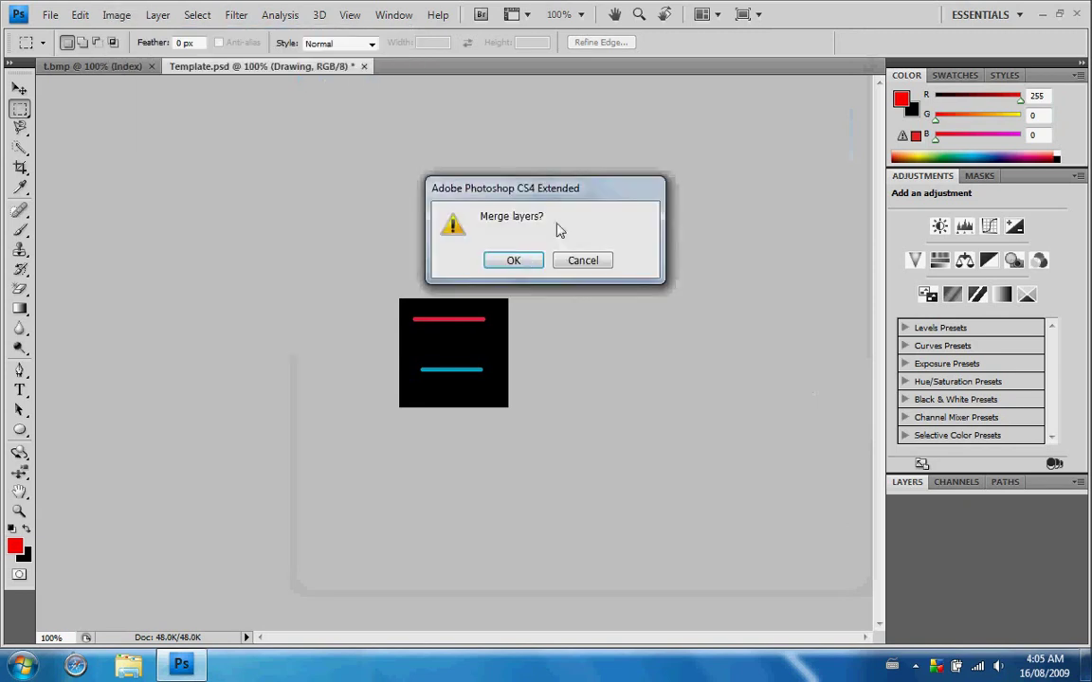
{"action": "left_click", "coordinate": [519, 254]}
{"action": "left_click", "coordinate": [559, 170]}
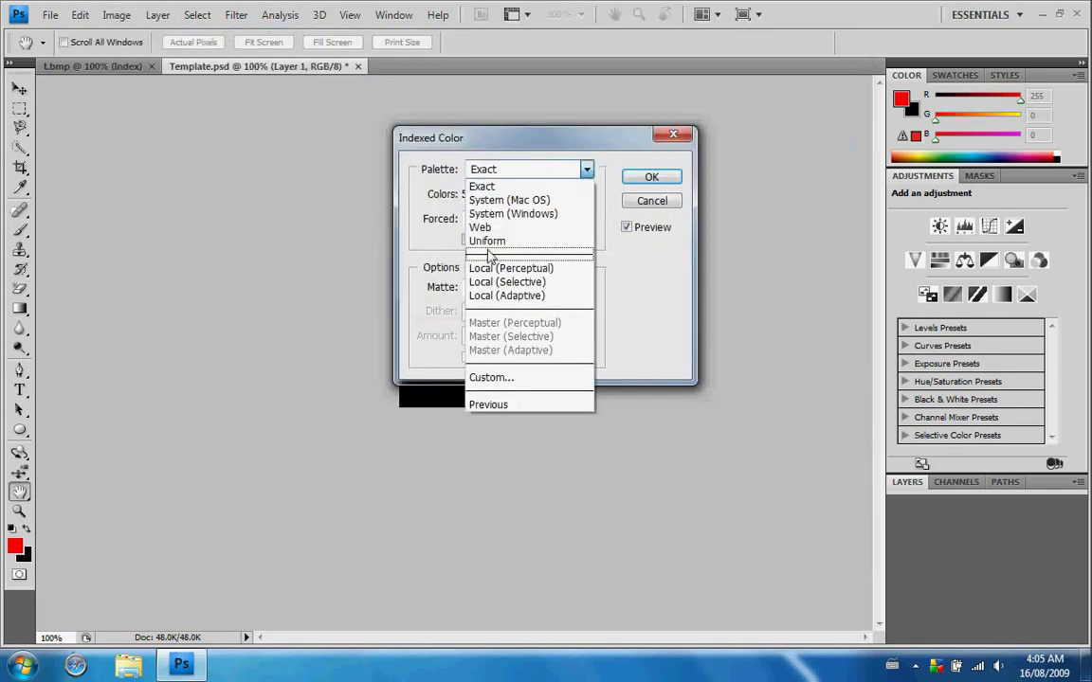
{"action": "left_click", "coordinate": [491, 283]}
{"action": "left_click", "coordinate": [651, 178]}
Step: Start saving a copy of the image in Targa format with the desktop as the destination
{"action": "left_click", "coordinate": [49, 15]}
{"action": "left_click", "coordinate": [139, 244]}
{"action": "left_click", "coordinate": [573, 369]}
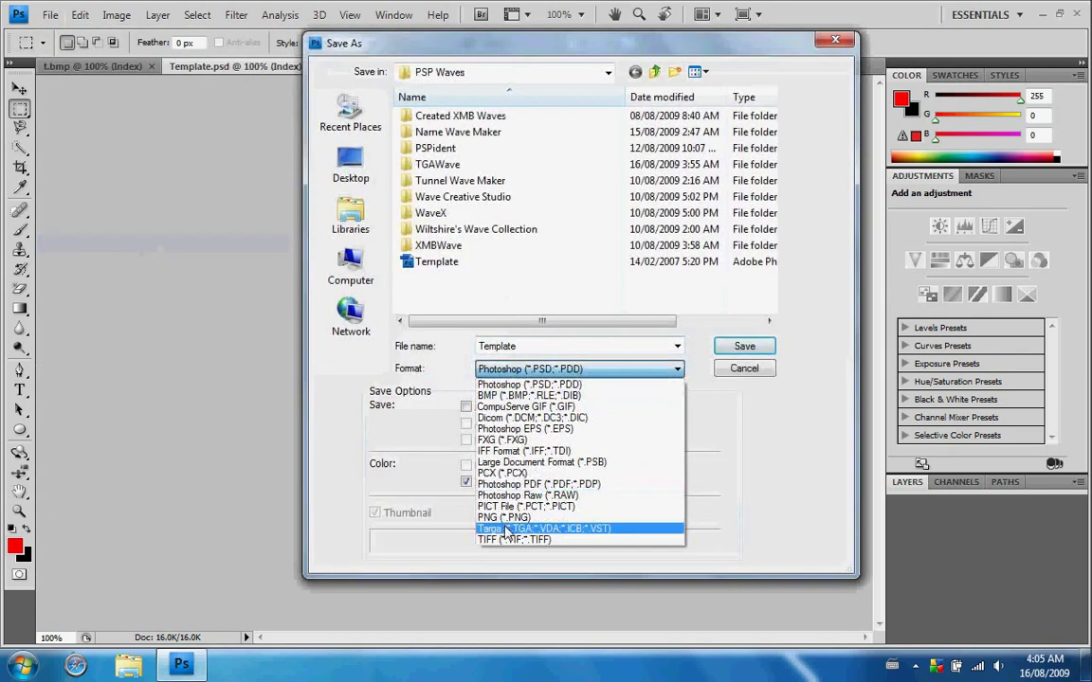
{"action": "left_click", "coordinate": [545, 528]}
{"action": "left_click", "coordinate": [350, 216]}
{"action": "left_click", "coordinate": [351, 167]}
Step: Name the Targa copy t.tga, save it to the desktop, and quit Photoshop
{"action": "double_click", "coordinate": [515, 346]}
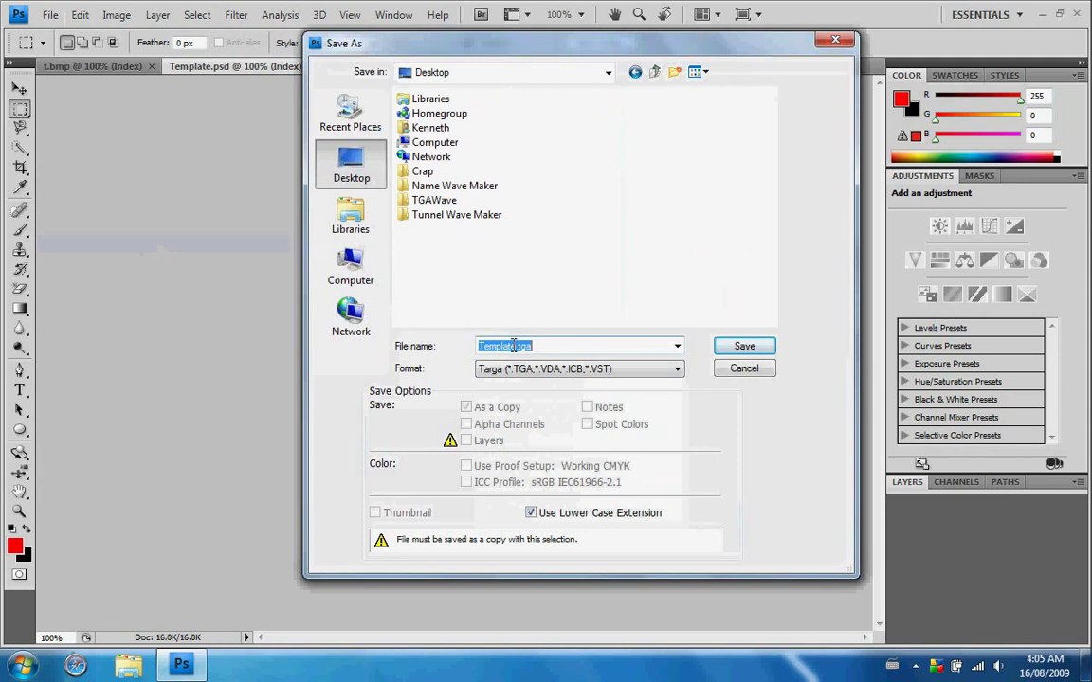
{"action": "left_click", "coordinate": [520, 346]}
{"action": "key", "text": "BackSpace"}
{"action": "key", "text": "BackSpace"}
{"action": "key", "text": "BackSpace"}
{"action": "key", "text": "BackSpace"}
{"action": "key", "text": "BackSpace"}
{"action": "key", "text": "BackSpace"}
{"action": "key", "text": "BackSpace"}
{"action": "key", "text": "BackSpace"}
{"action": "key", "text": "BackSpace"}
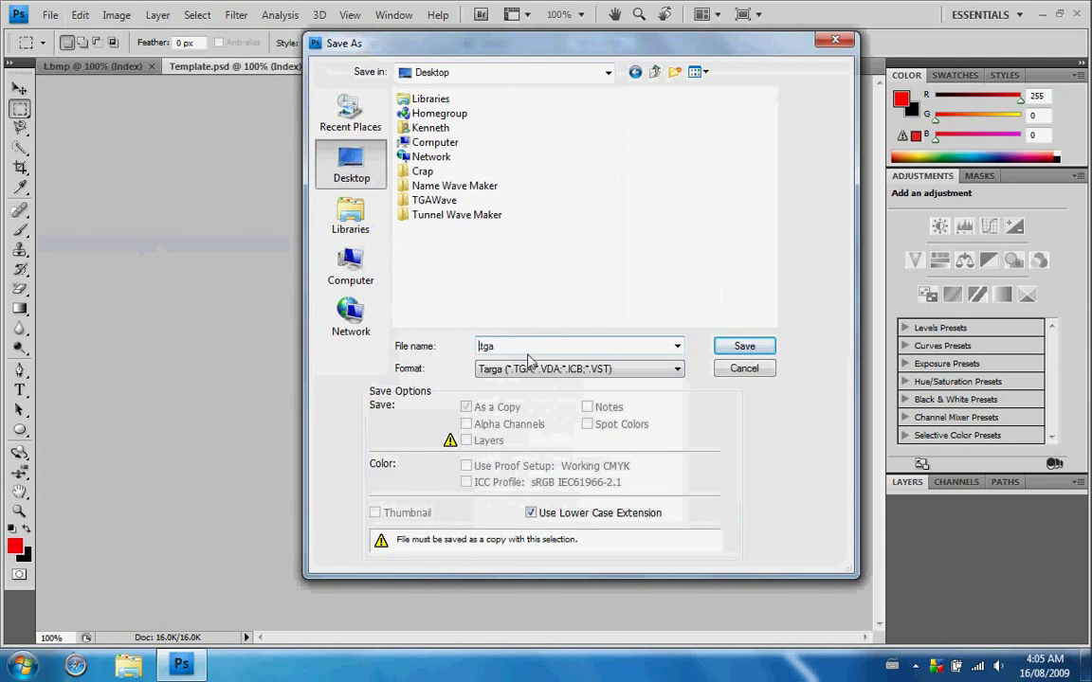
{"action": "type", "text": "t"}
{"action": "key", "text": "Return"}
{"action": "key", "text": "ctrl+q"}
{"action": "left_click", "coordinate": [576, 260]}
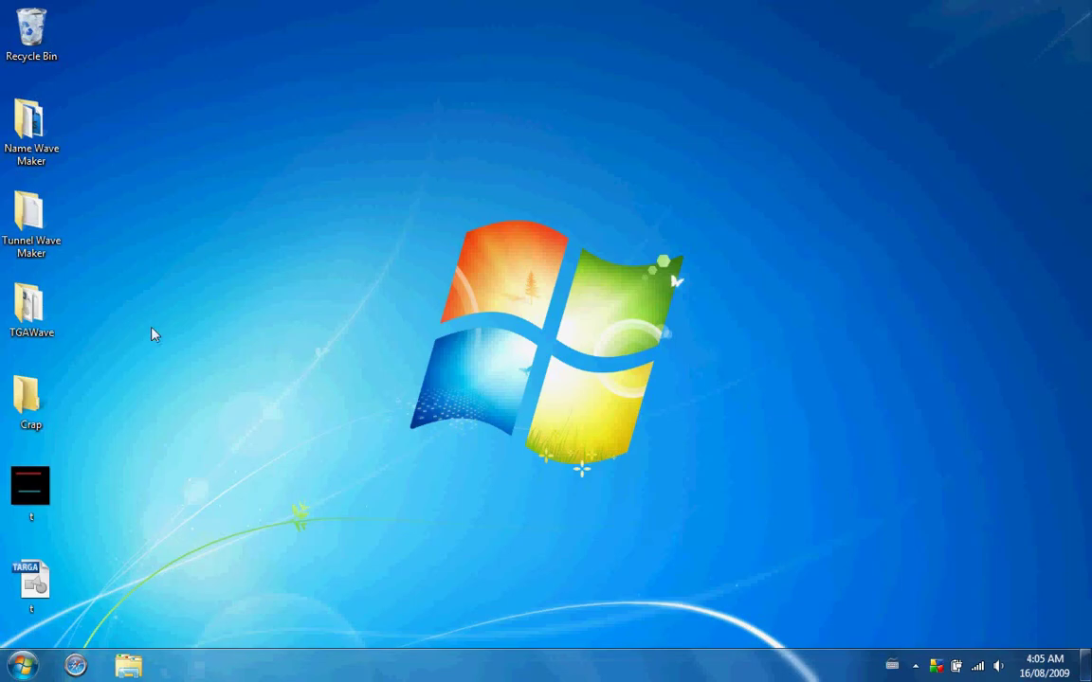
Step: Move t.tga from the desktop into the TGAWave folder and run the start batch file with t.tga as the wave image
{"action": "double_click", "coordinate": [28, 332]}
{"action": "left_click_drag", "start_coordinate": [31, 580], "coordinate": [386, 465]}
{"action": "double_click", "coordinate": [511, 327]}
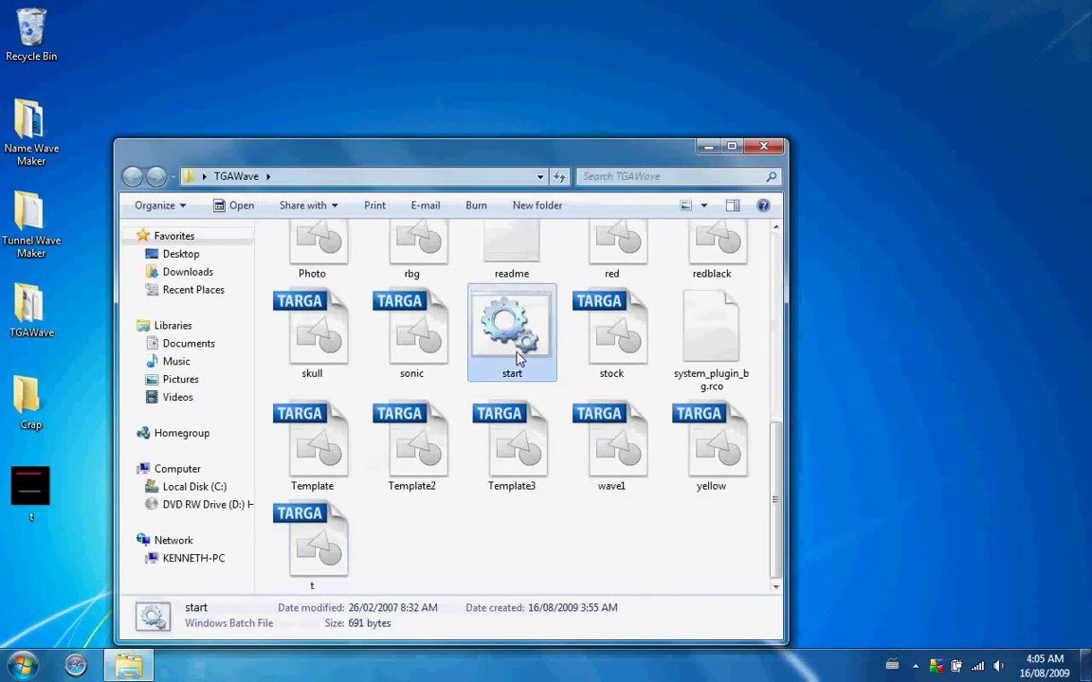
{"action": "type", "text": "t.tga"}
{"action": "key", "text": "Return"}
{"action": "key", "text": "Return"}
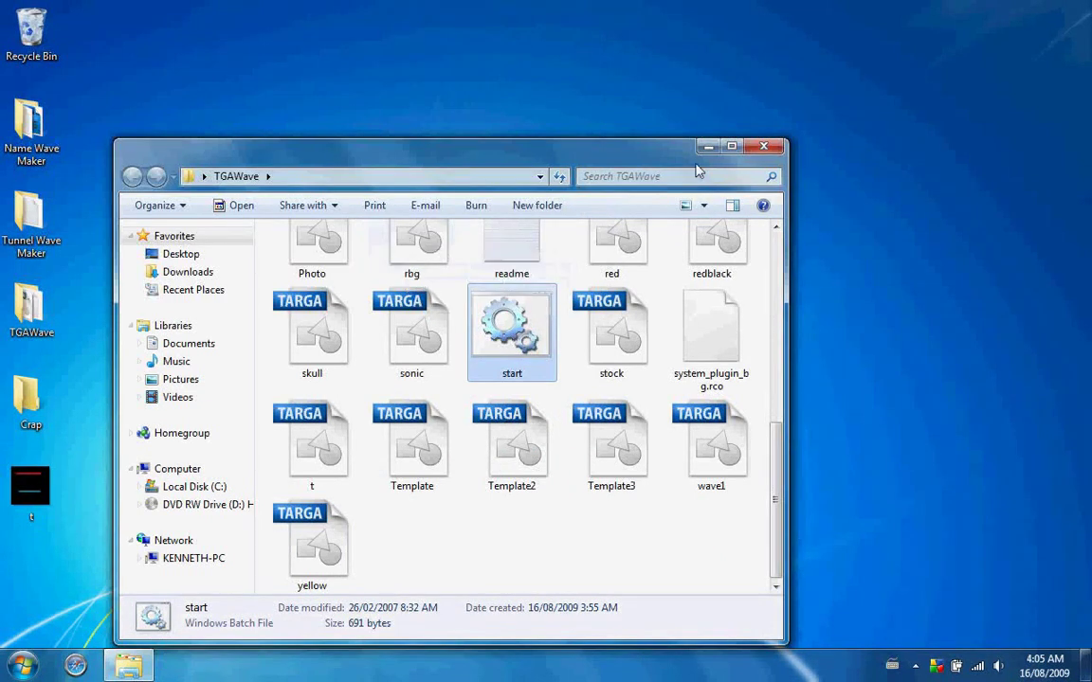
{"action": "left_click", "coordinate": [763, 148]}
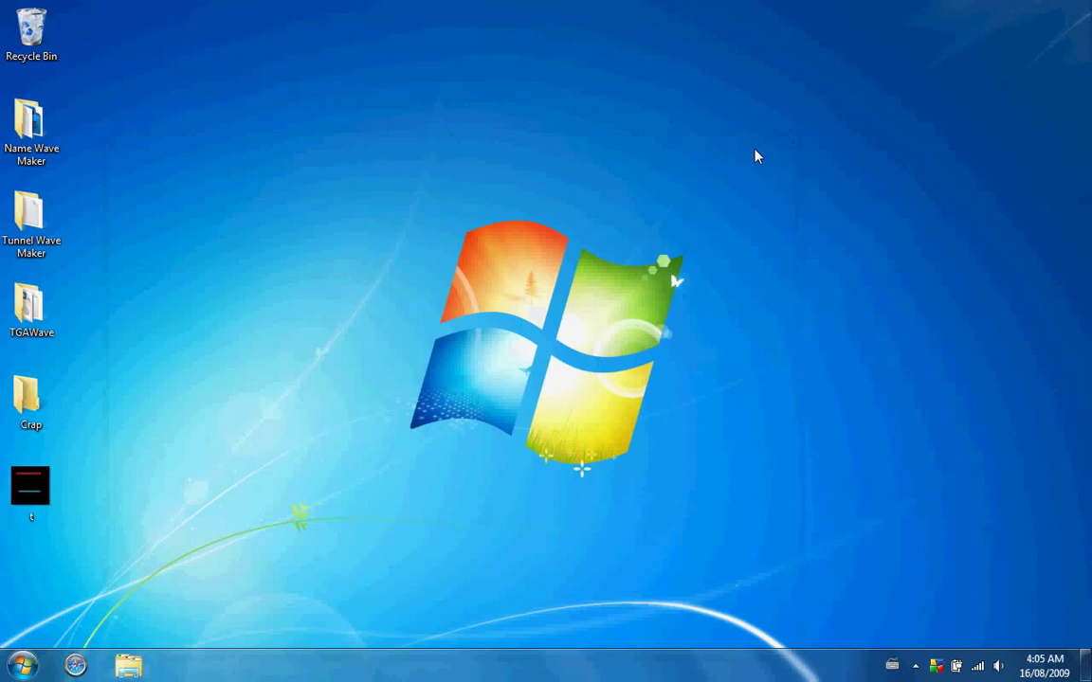
Step: Copy system_plugin_bg.rco from the TGAWave folder into vsh/resource on Removable Disk (E:), replacing the existing file
{"action": "double_click", "coordinate": [31, 308]}
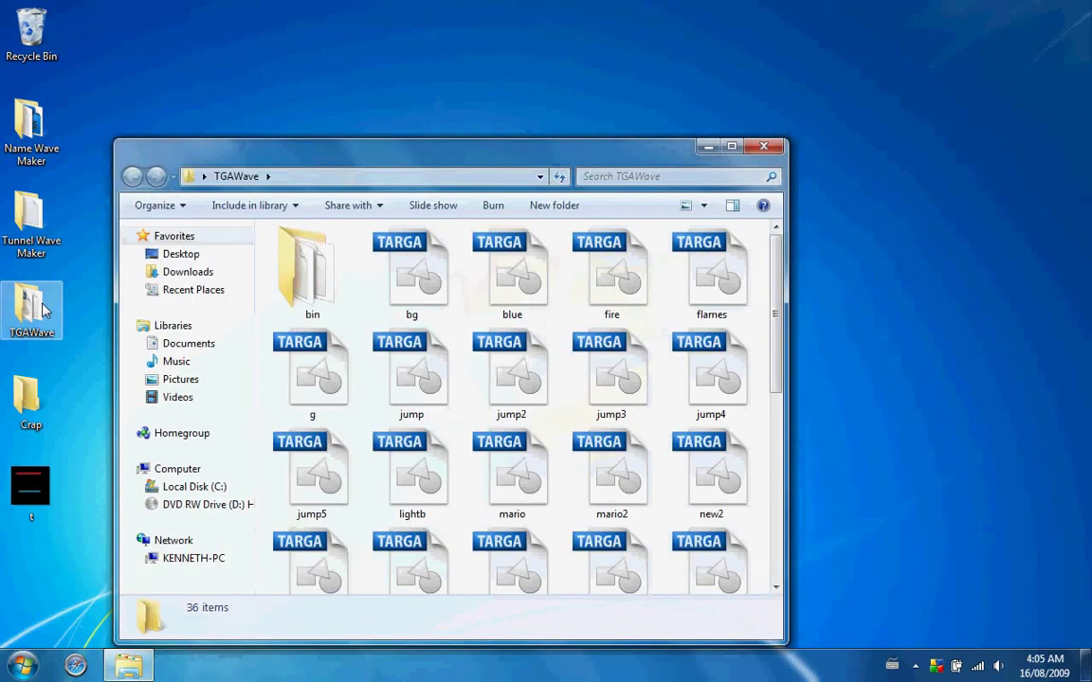
{"action": "left_click_drag", "start_coordinate": [500, 144], "coordinate": [575, 257]}
{"action": "left_click", "coordinate": [542, 232]}
{"action": "double_click", "coordinate": [475, 158]}
{"action": "double_click", "coordinate": [475, 139]}
{"action": "left_click", "coordinate": [856, 550]}
{"action": "scroll", "coordinate": [863, 488], "scroll_direction": "down", "scroll_amount": 2}
{"action": "left_click", "coordinate": [794, 498]}
{"action": "left_click_drag", "start_coordinate": [795, 498], "coordinate": [559, 152]}
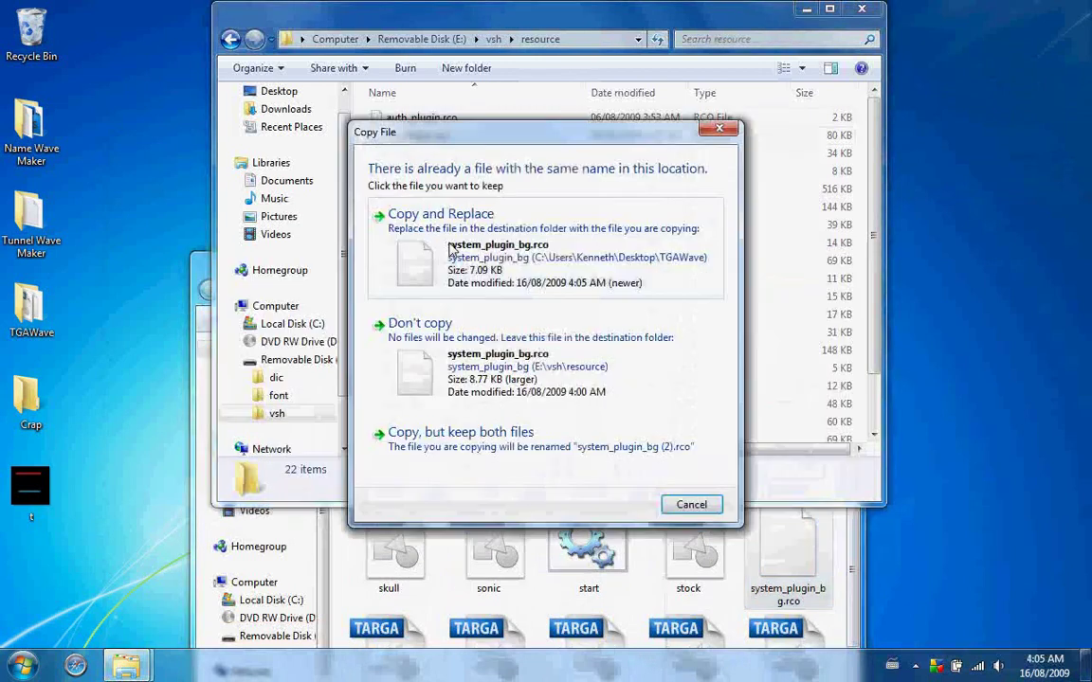
{"action": "left_click", "coordinate": [494, 270]}
{"action": "key", "text": "alt+F4"}
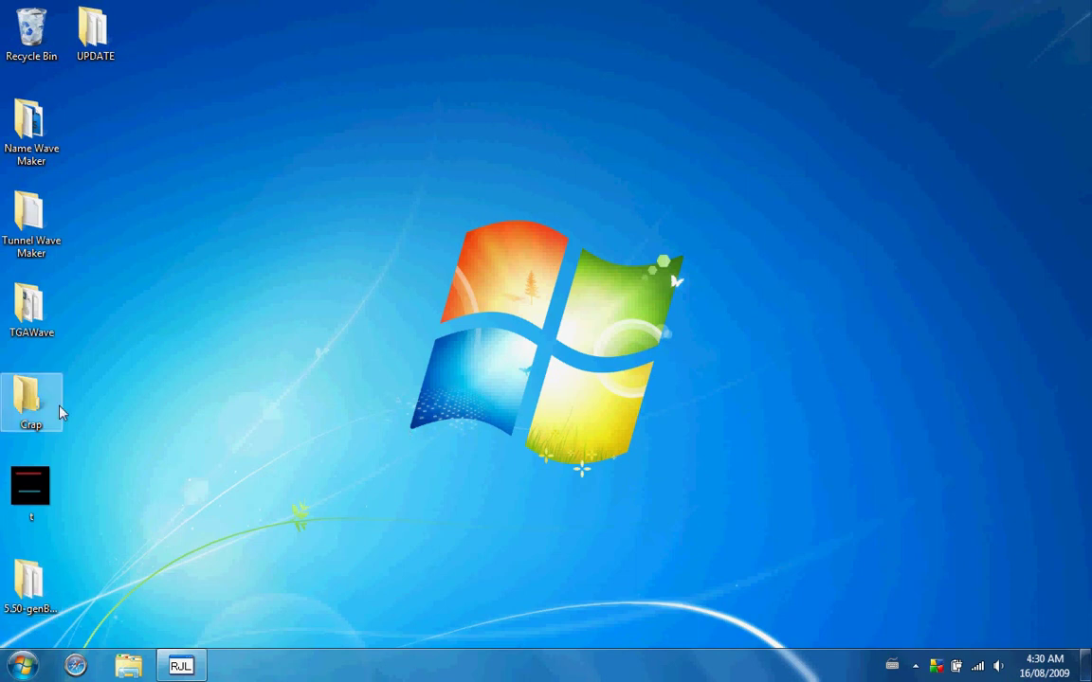
Step: Open the TGAWave folder and the vsh/resource folder on Removable Disk (E:) side by side
{"action": "left_click", "coordinate": [42, 305]}
{"action": "key", "text": "Return"}
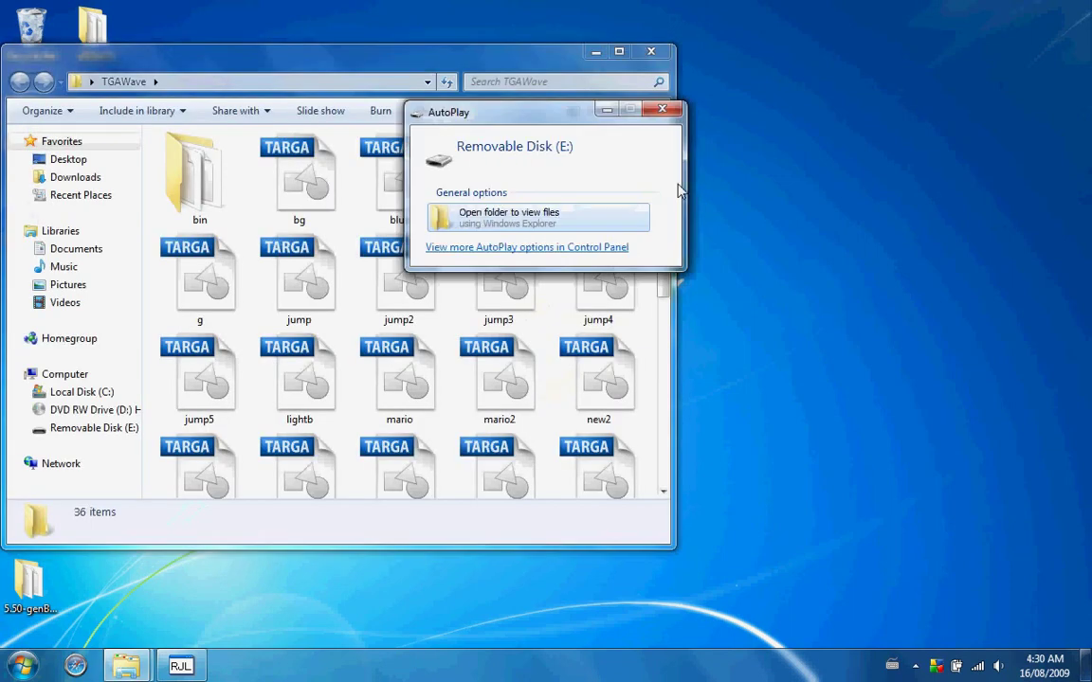
{"action": "left_click", "coordinate": [494, 215]}
{"action": "left_click_drag", "start_coordinate": [417, 98], "coordinate": [849, 133]}
{"action": "left_click", "coordinate": [422, 68]}
{"action": "scroll", "coordinate": [658, 325], "scroll_direction": "down", "scroll_amount": 3}
{"action": "left_click", "coordinate": [742, 296]}
{"action": "left_click", "coordinate": [659, 248]}
{"action": "double_click", "coordinate": [658, 265]}
{"action": "left_click", "coordinate": [667, 248]}
{"action": "double_click", "coordinate": [667, 248]}
{"action": "left_click", "coordinate": [577, 76]}
Step: Copy the TGAWave system_plugin_bg.rco over the one in the PSP's resource folder again and close both folder windows
{"action": "left_click", "coordinate": [611, 373]}
{"action": "left_click_drag", "start_coordinate": [612, 373], "coordinate": [706, 313]}
{"action": "left_click", "coordinate": [593, 251]}
{"action": "left_click", "coordinate": [648, 52]}
{"action": "key", "text": "alt+F4"}
Step: Close the running RemoteJoyLite, search the computer for "remote", and launch RemoteJoyLite_en, allowing it to run
{"action": "right_click", "coordinate": [178, 668]}
{"action": "left_click", "coordinate": [187, 626]}
{"action": "left_click", "coordinate": [21, 666]}
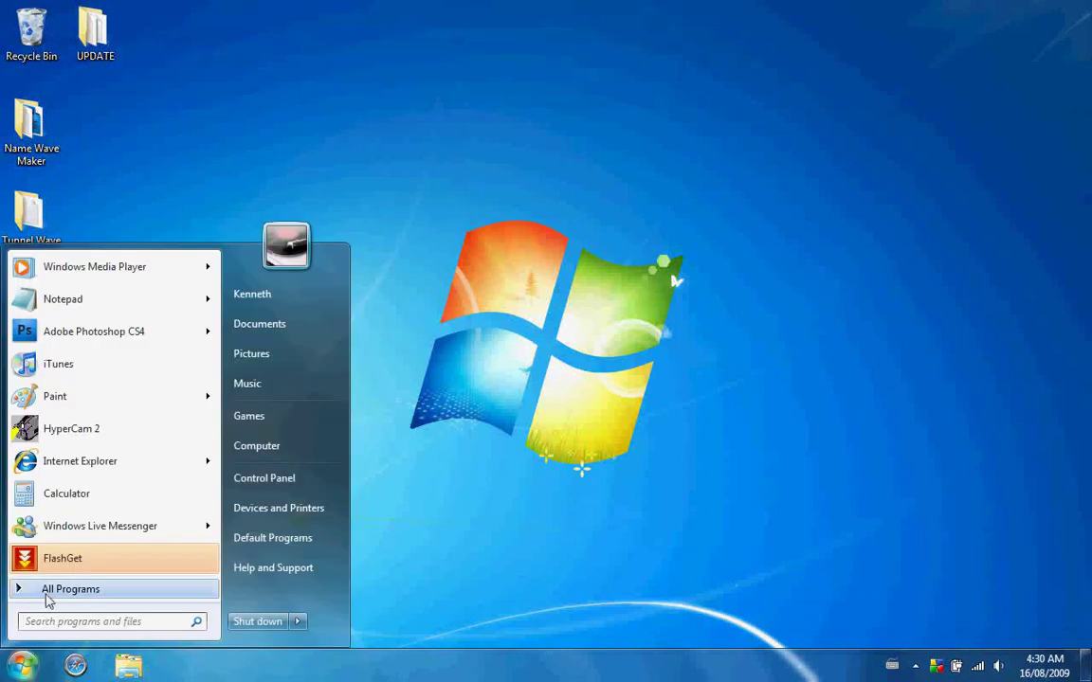
{"action": "type", "text": "remote"}
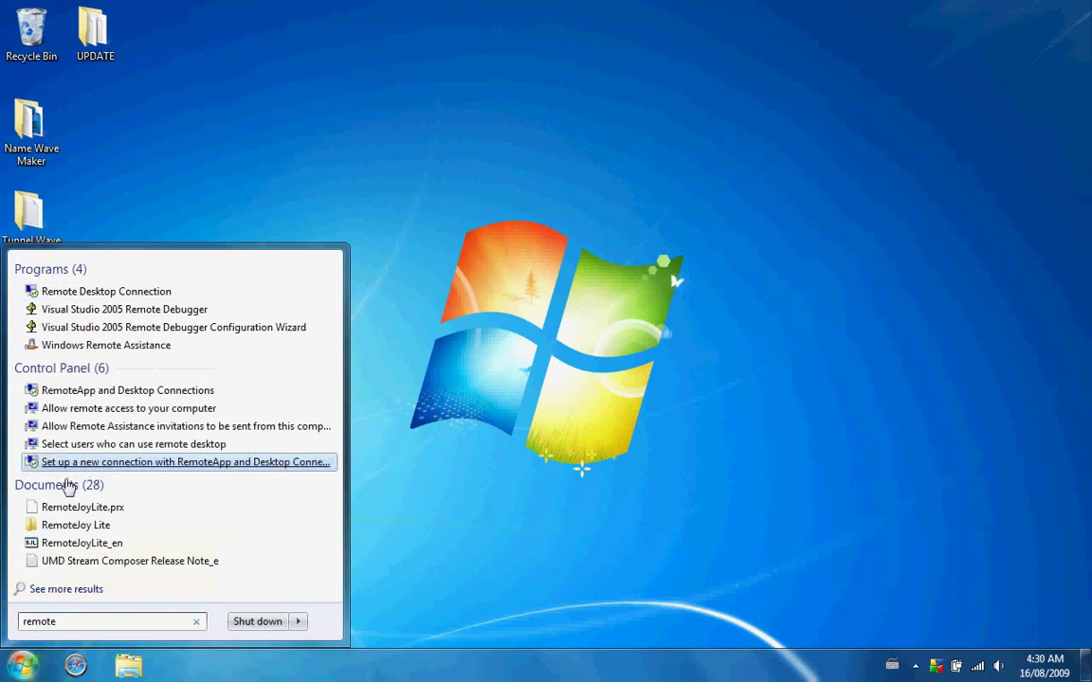
{"action": "left_click", "coordinate": [49, 540]}
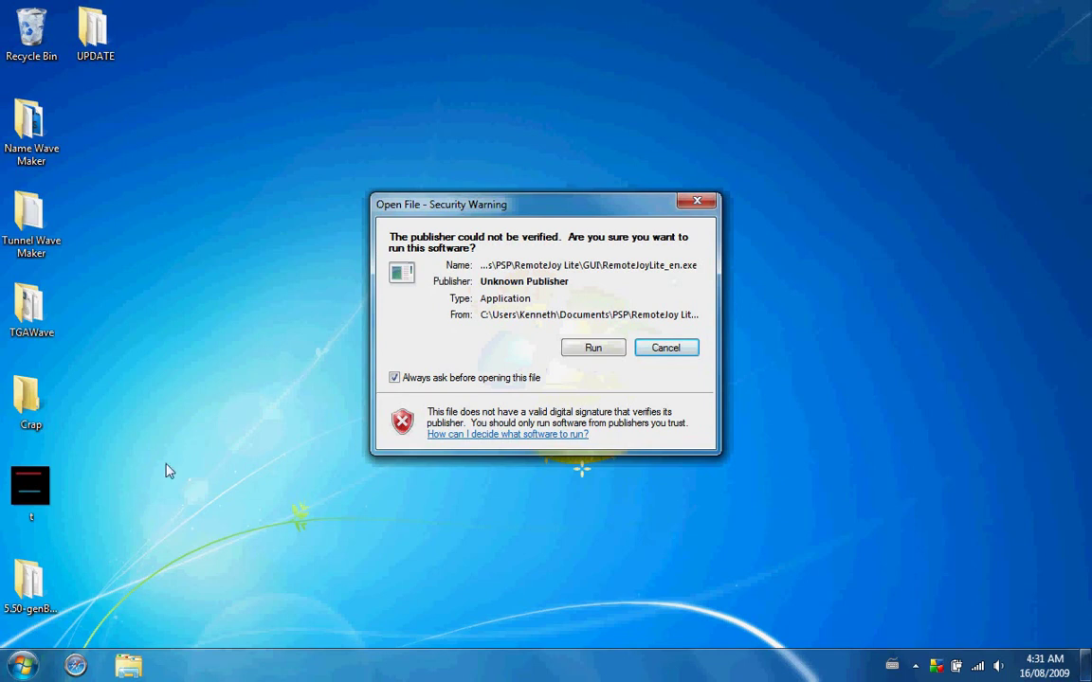
{"action": "left_click", "coordinate": [605, 352]}
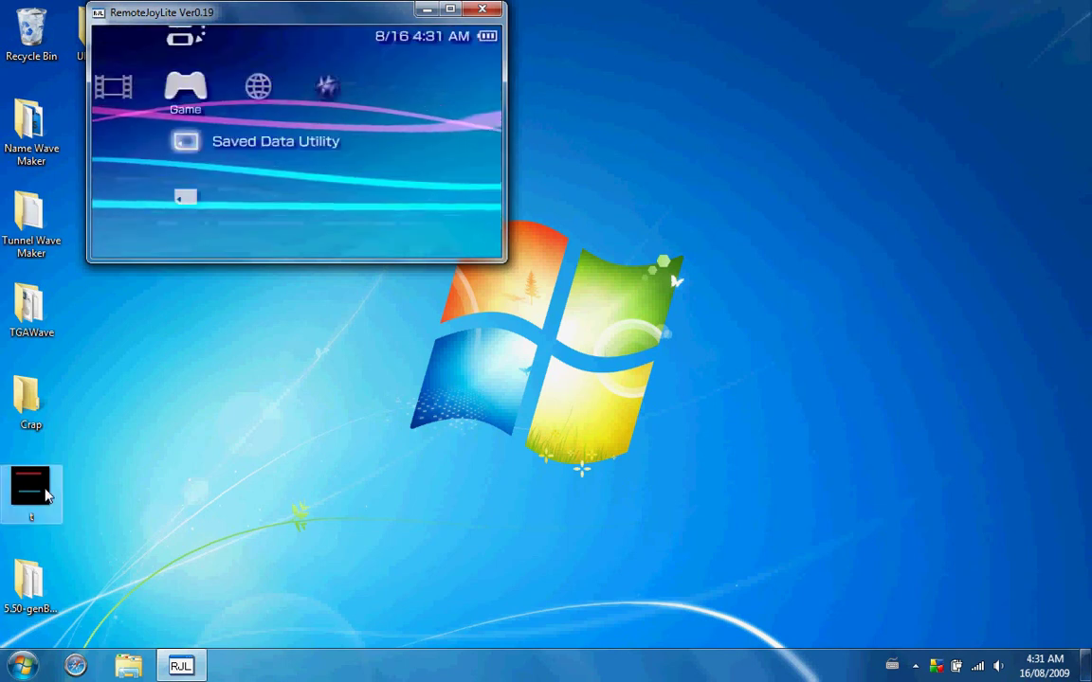
Step: Go to System Settings on the PSP and view its system information page
{"action": "key", "text": "Left"}
{"action": "key", "text": "Left"}
{"action": "key", "text": "Left"}
{"action": "key", "text": "Left"}
{"action": "key", "text": "Down"}
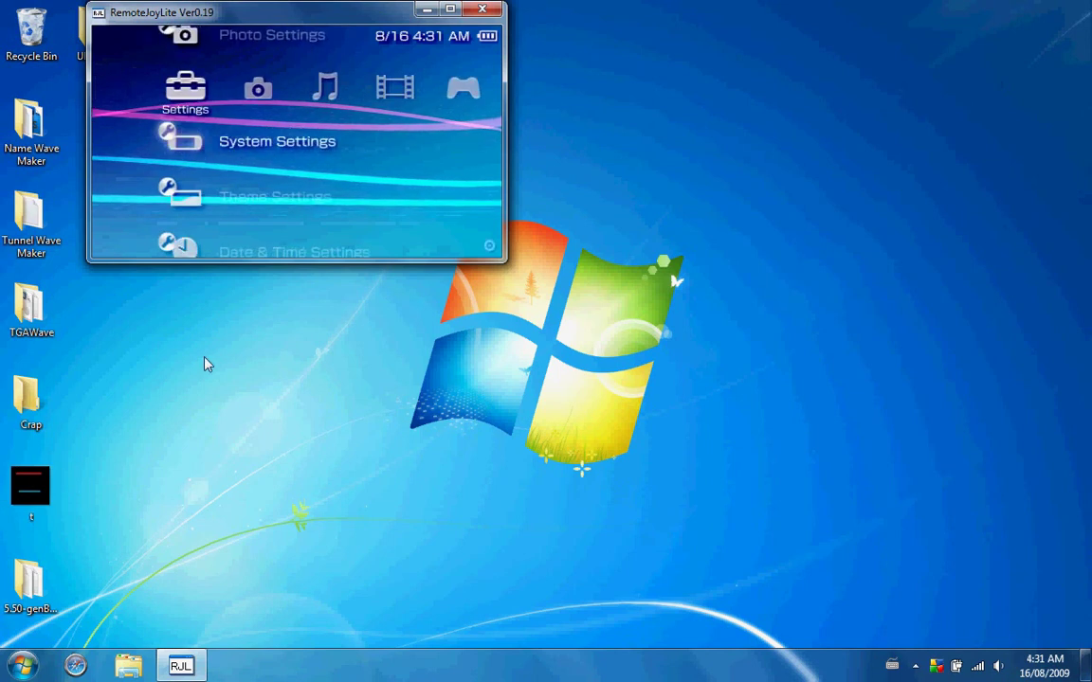
{"action": "key", "text": "Right"}
{"action": "key", "text": "Down"}
{"action": "key", "text": "Down"}
{"action": "key", "text": "Down"}
{"action": "key", "text": "Down"}
{"action": "key", "text": "Down"}
{"action": "key", "text": "Up"}
{"action": "key", "text": "Right"}
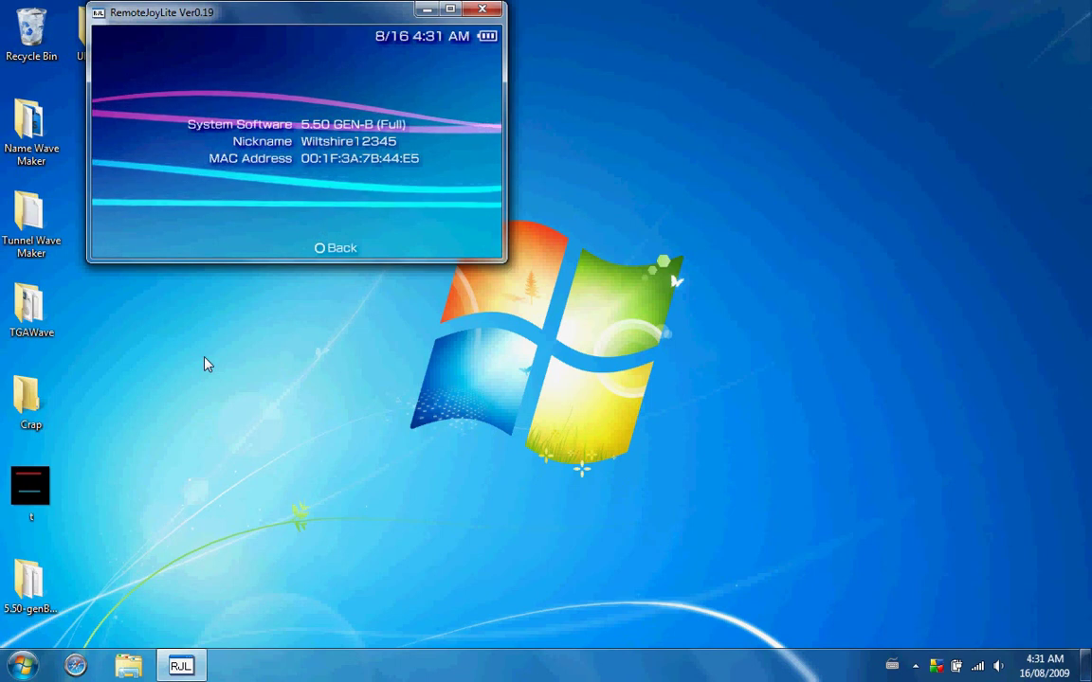
Step: Look through the theme choices in the PSP's Theme Settings and return to the Settings list
{"action": "key", "text": "Left"}
{"action": "key", "text": "Left"}
{"action": "key", "text": "Down"}
{"action": "key", "text": "Right"}
{"action": "key", "text": "Right"}
{"action": "key", "text": "Up"}
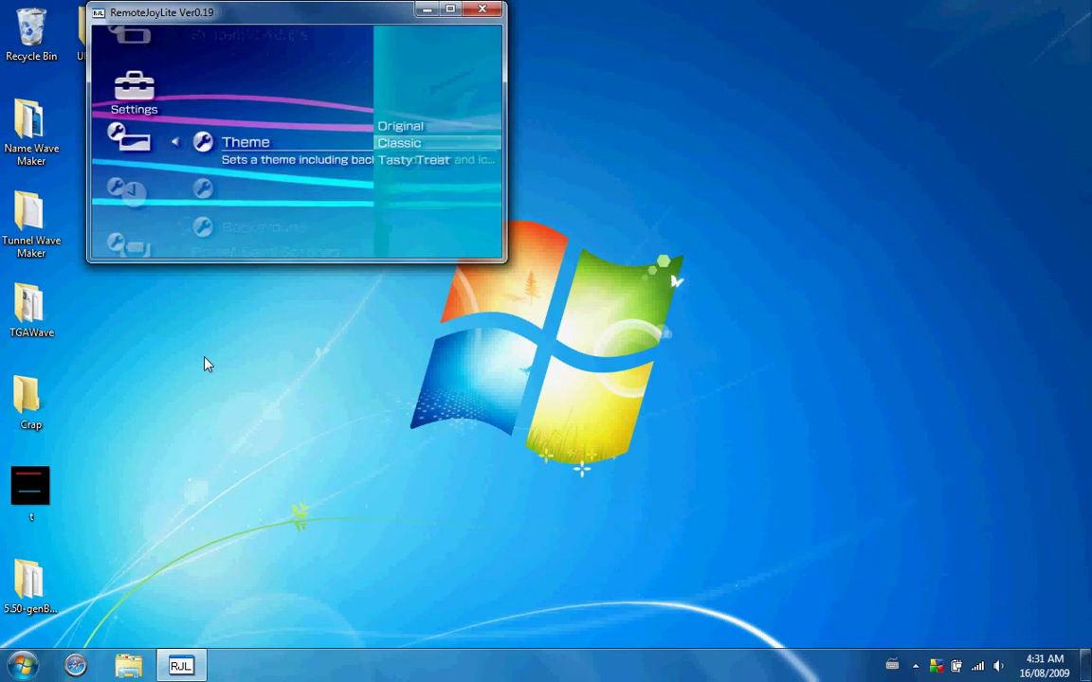
{"action": "key", "text": "Left"}
{"action": "key", "text": "Left"}
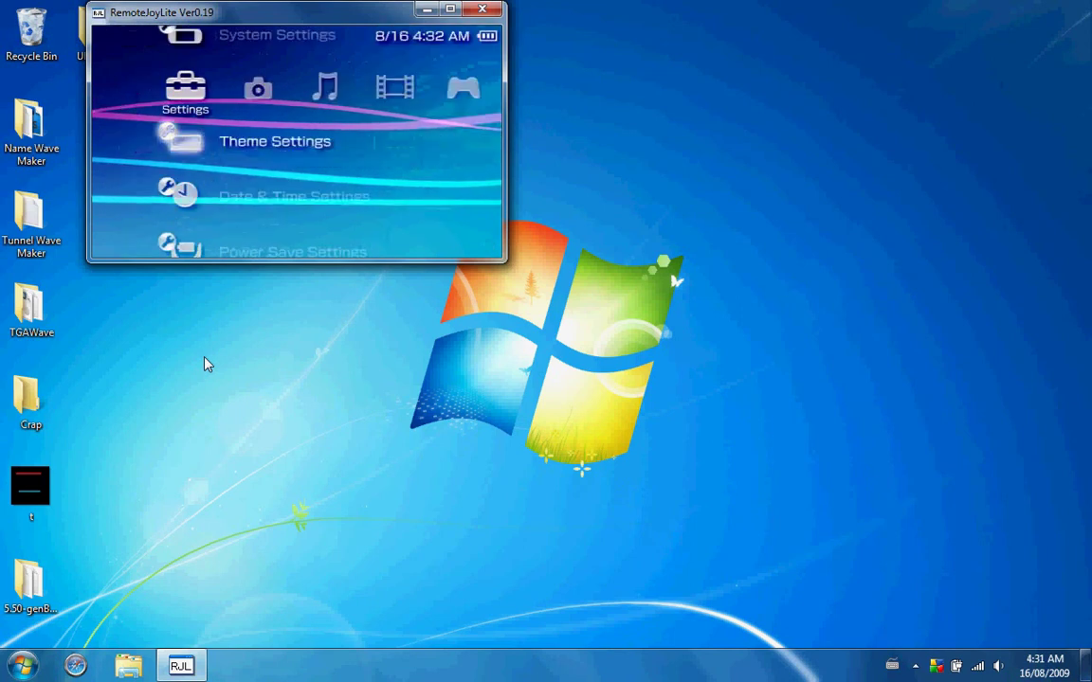